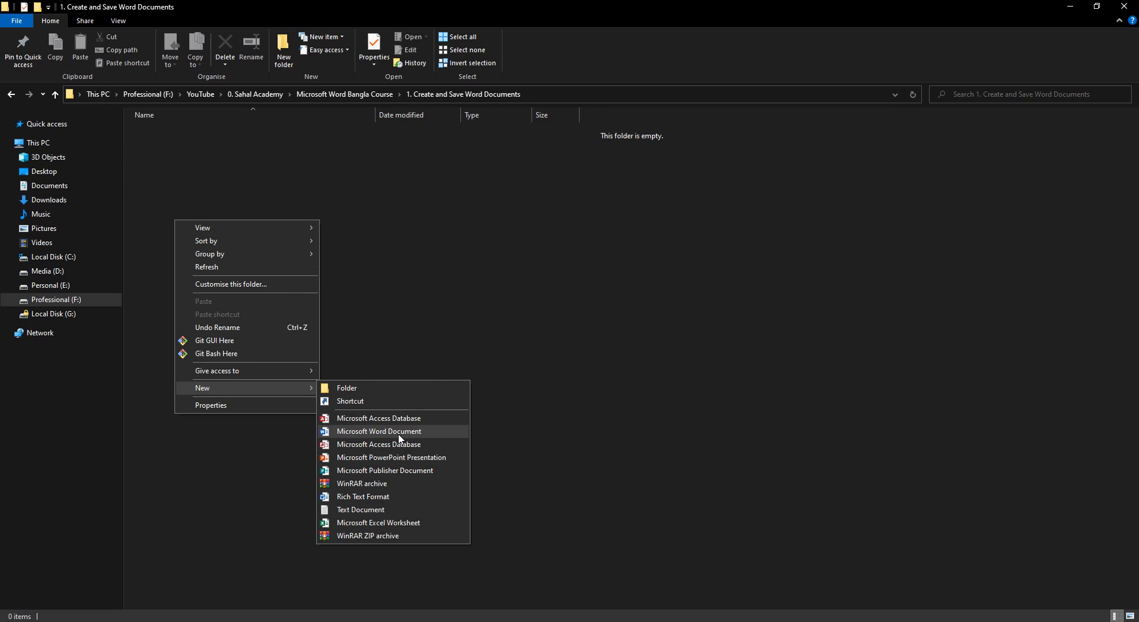
Create a new Microsoft Word document in the folder and name it "1. Create and Save Word Documents".
click(379, 432)
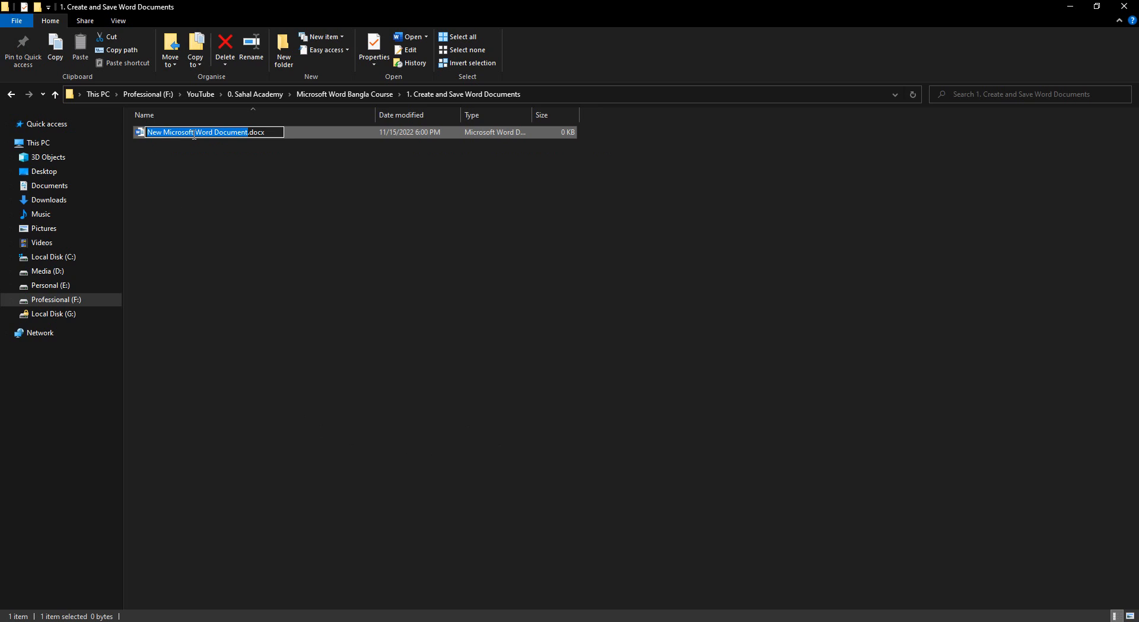
text(1. Create and Save Word Documents)
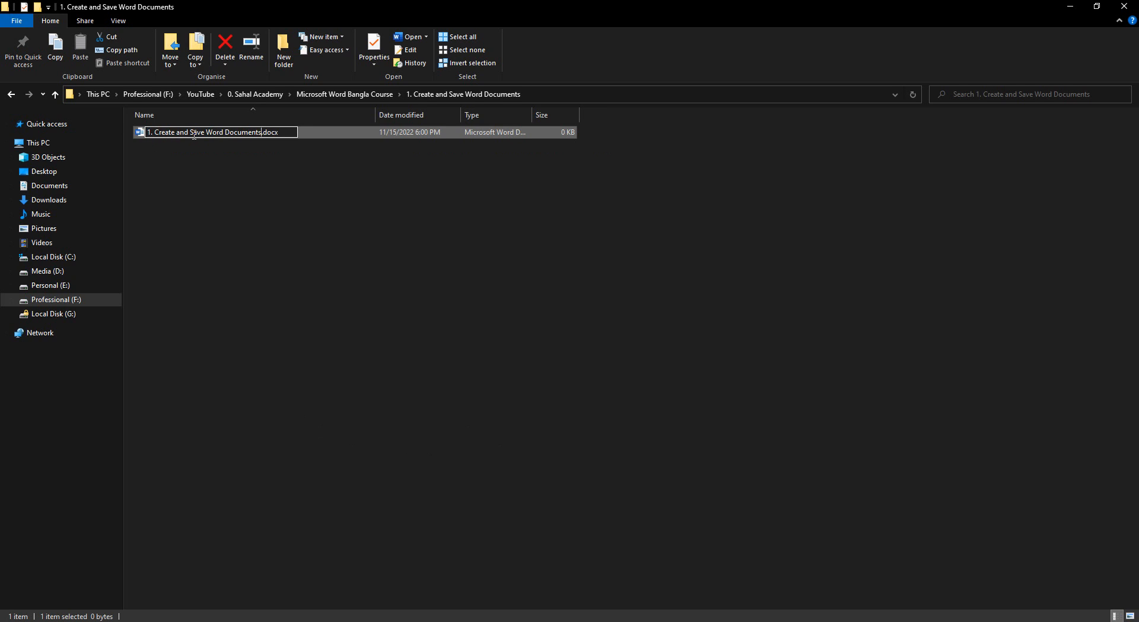
key(Return)
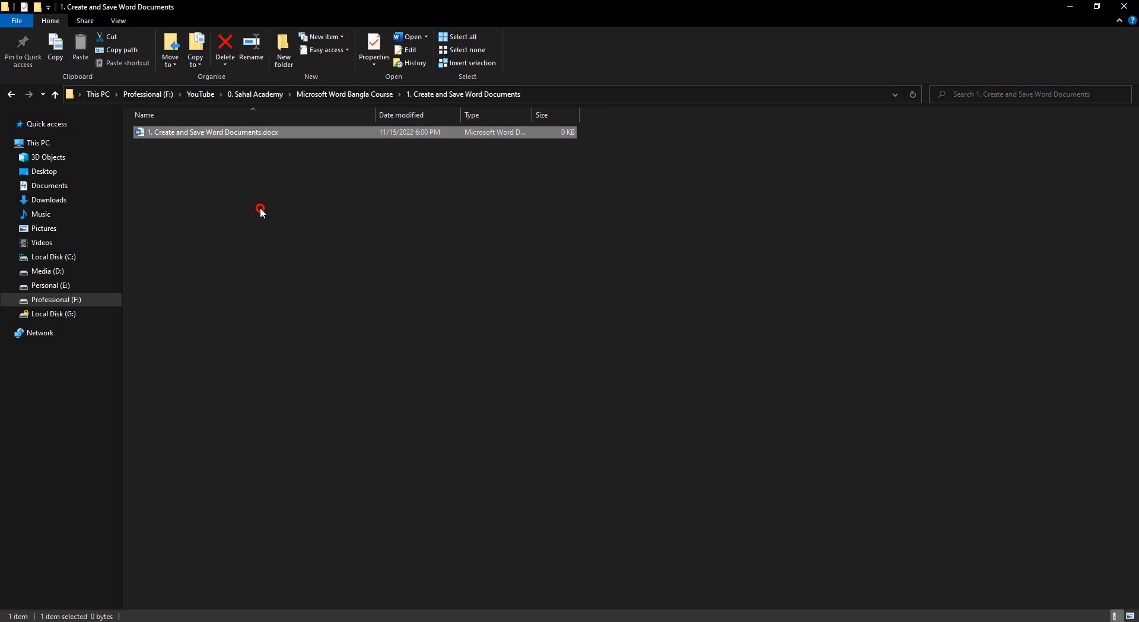
Open "1. Create and Save Word Documents.docx" in Word to view it, and close it again.
click(295, 140)
click(293, 132)
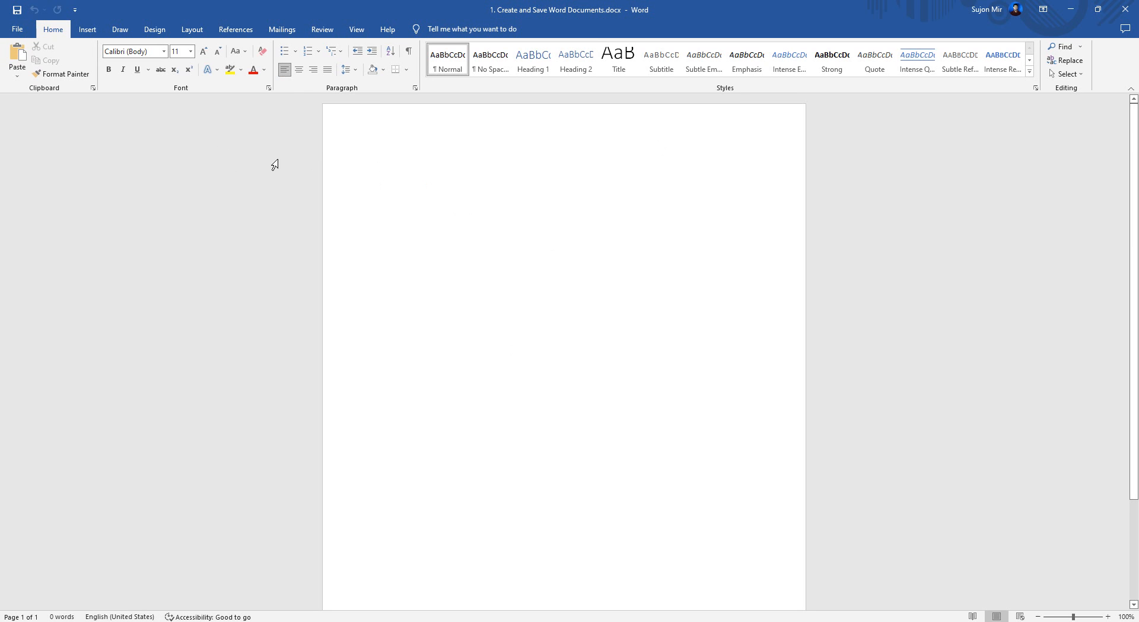
click(1126, 9)
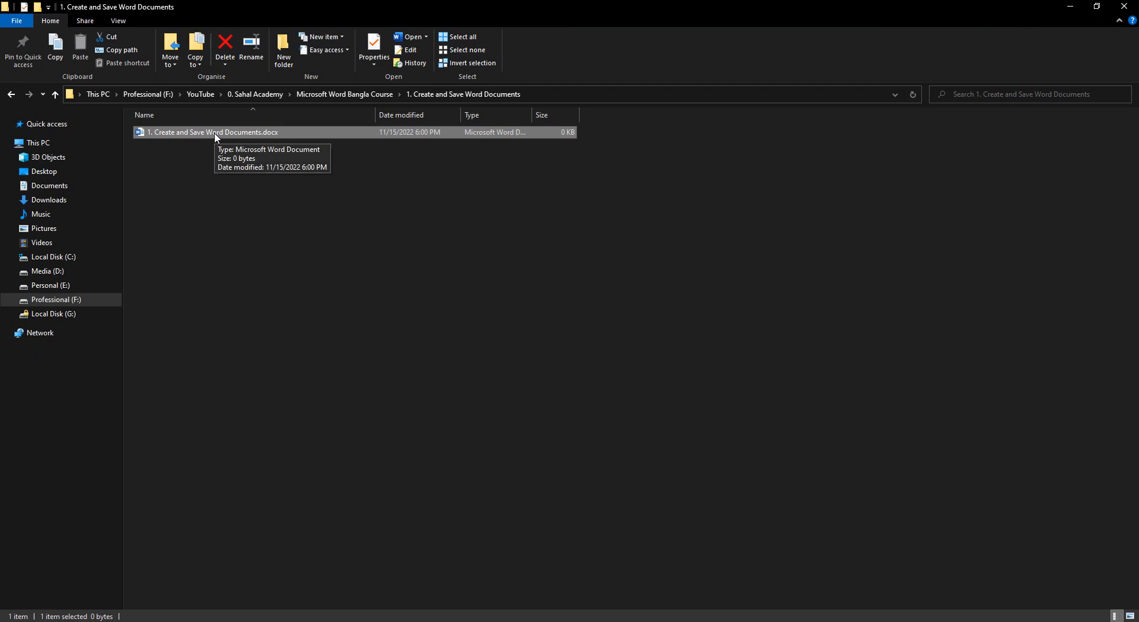
click(364, 241)
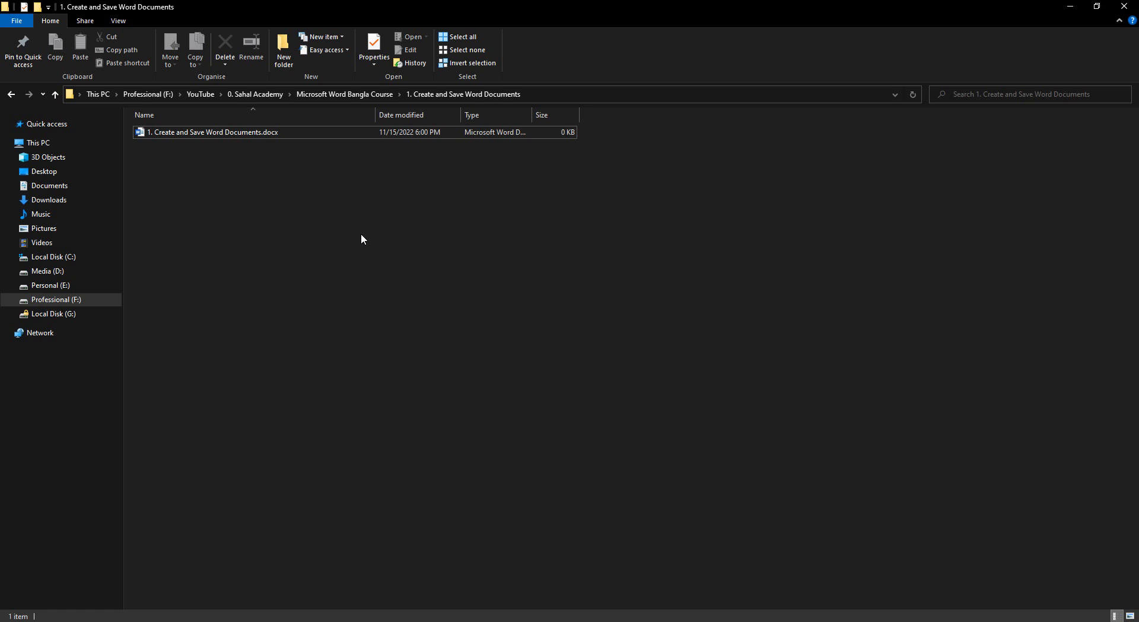
Search the installed apps for "WORD", launch Word and create a blank document.
key(super)
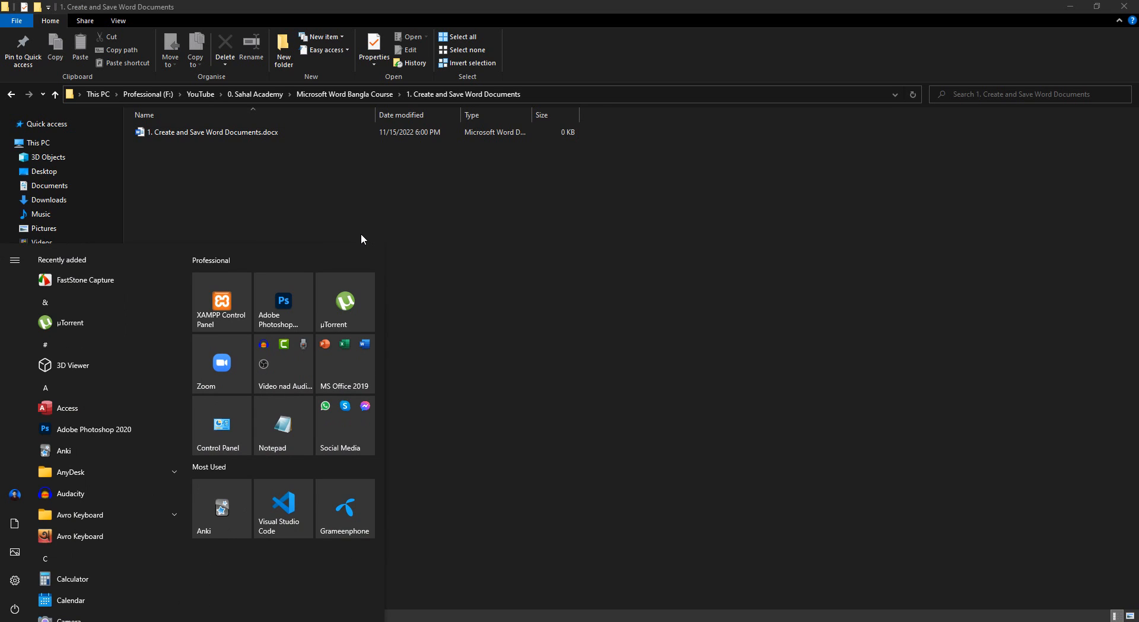
click(514, 237)
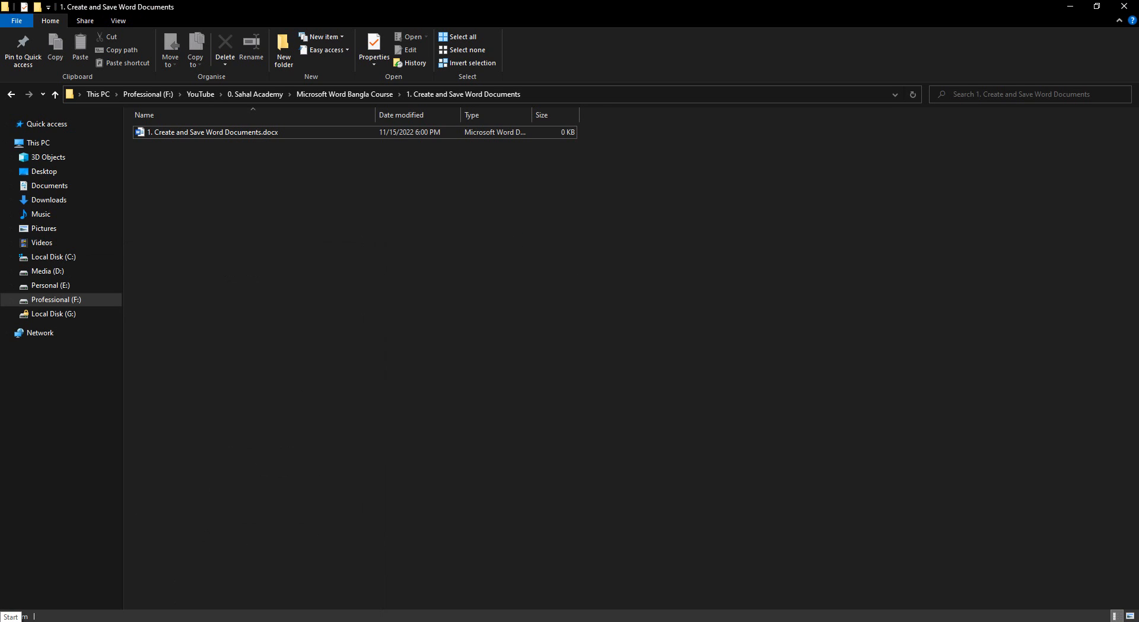
click(12, 616)
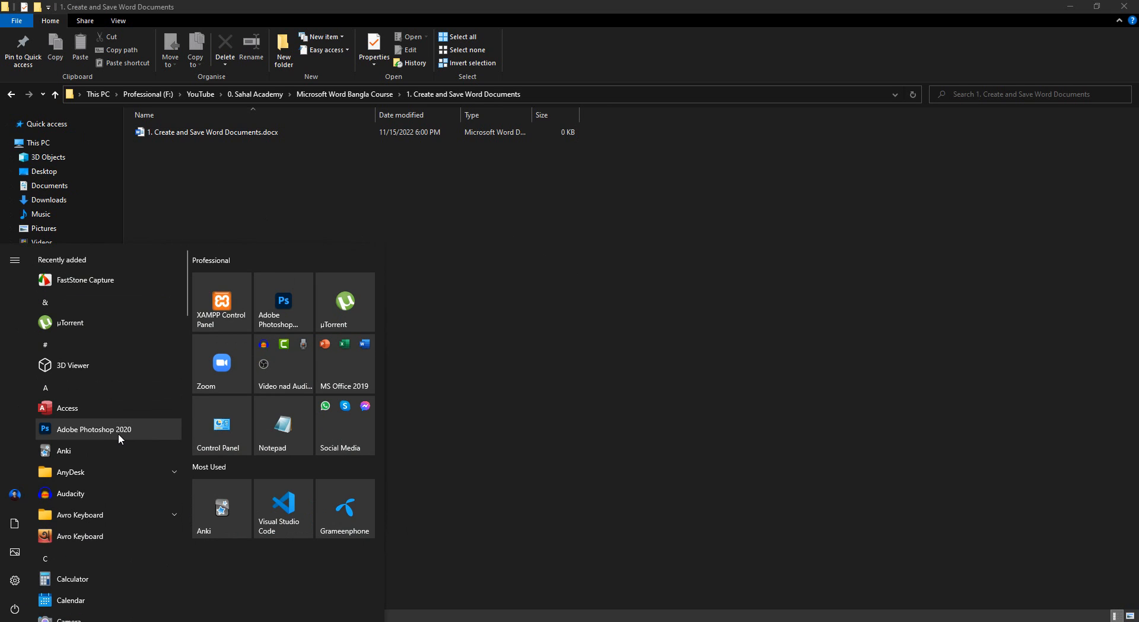
text(WORD)
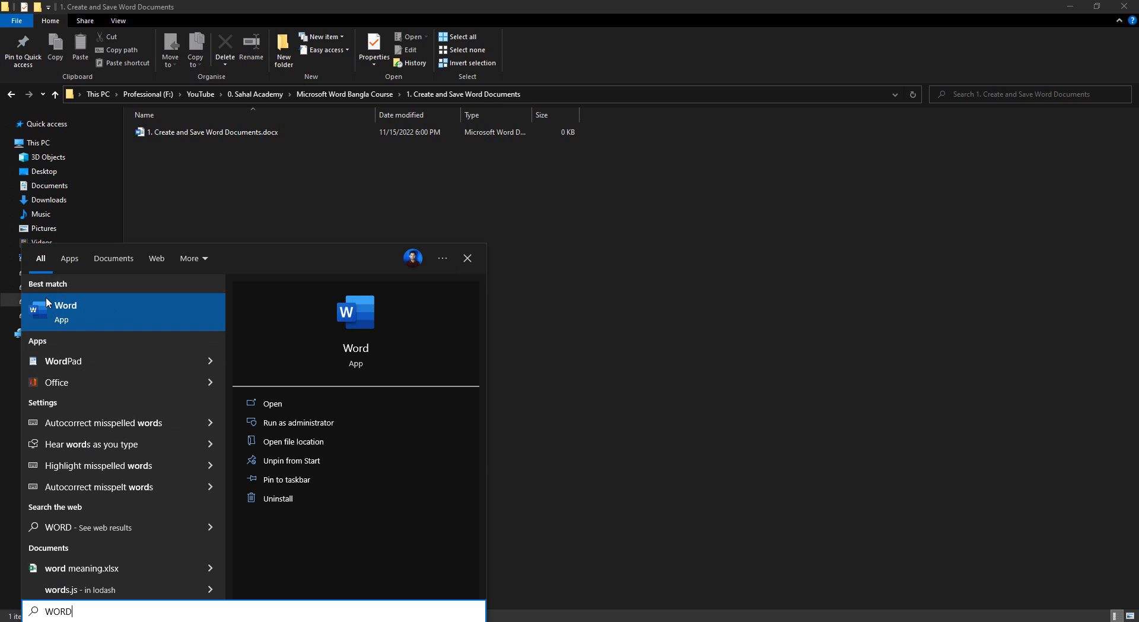
click(91, 306)
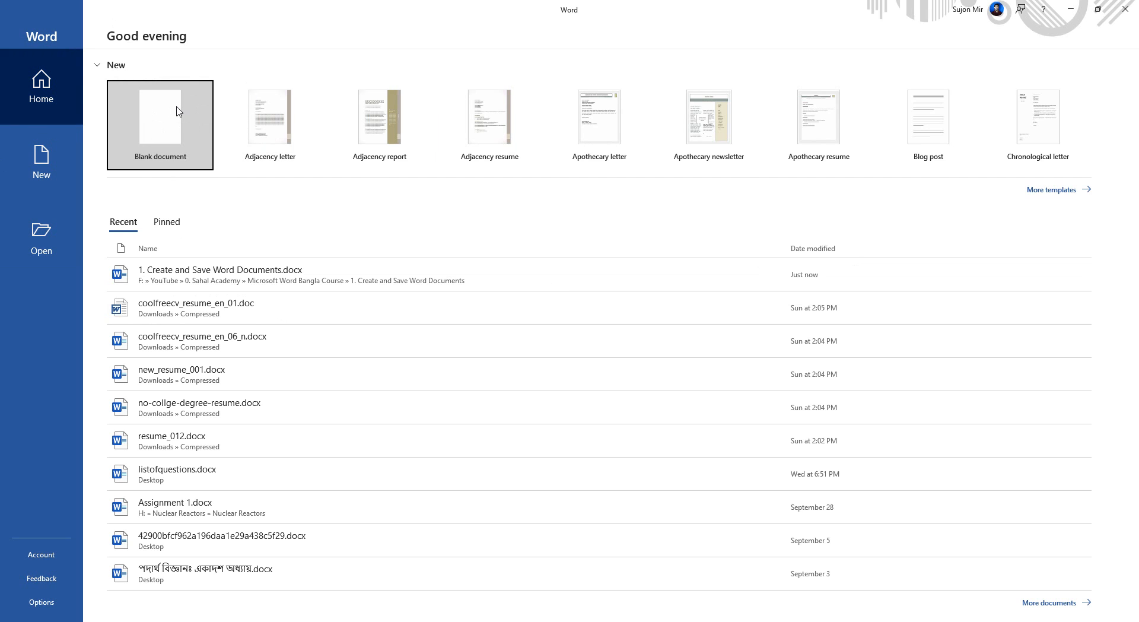
click(152, 125)
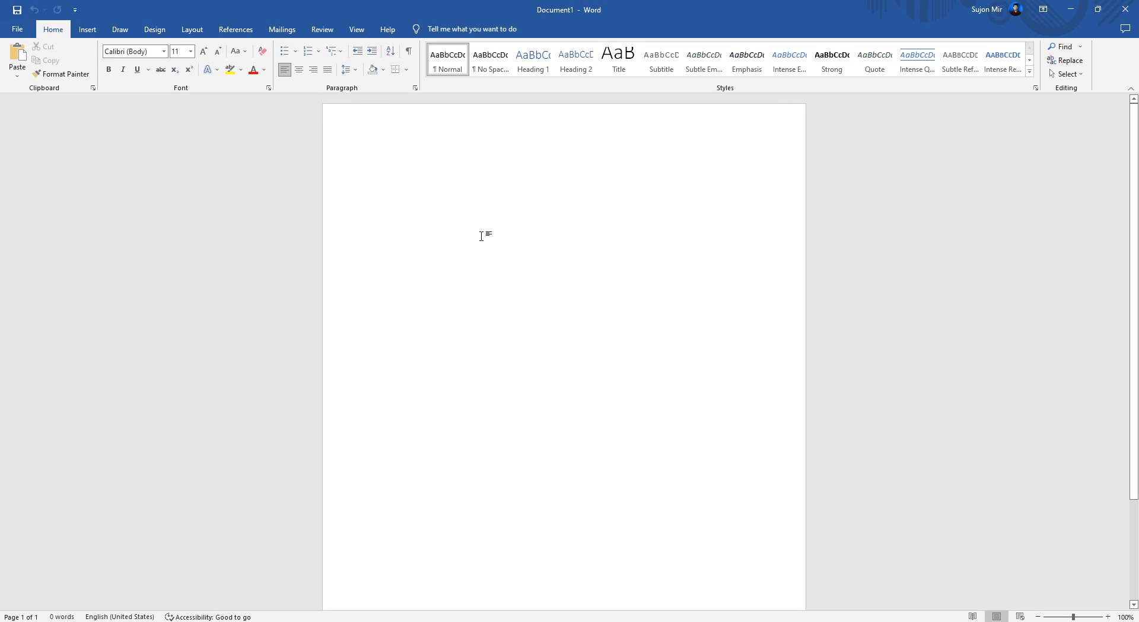
Bring up the Save As locations for the new blank document and cancel the file browsing dialog.
click(17, 10)
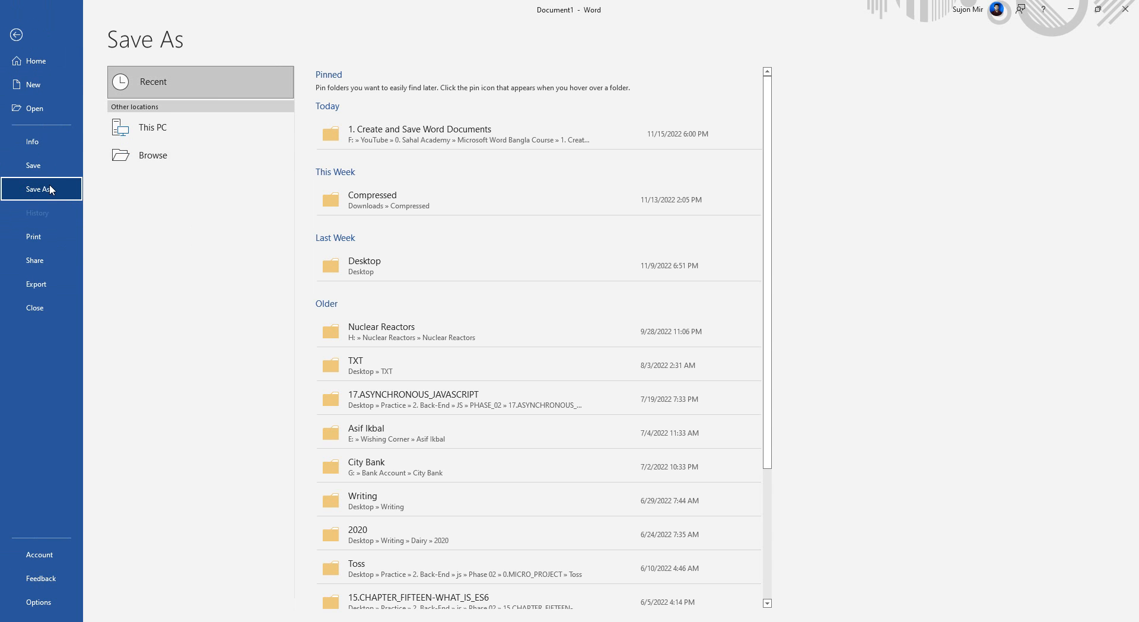
click(230, 135)
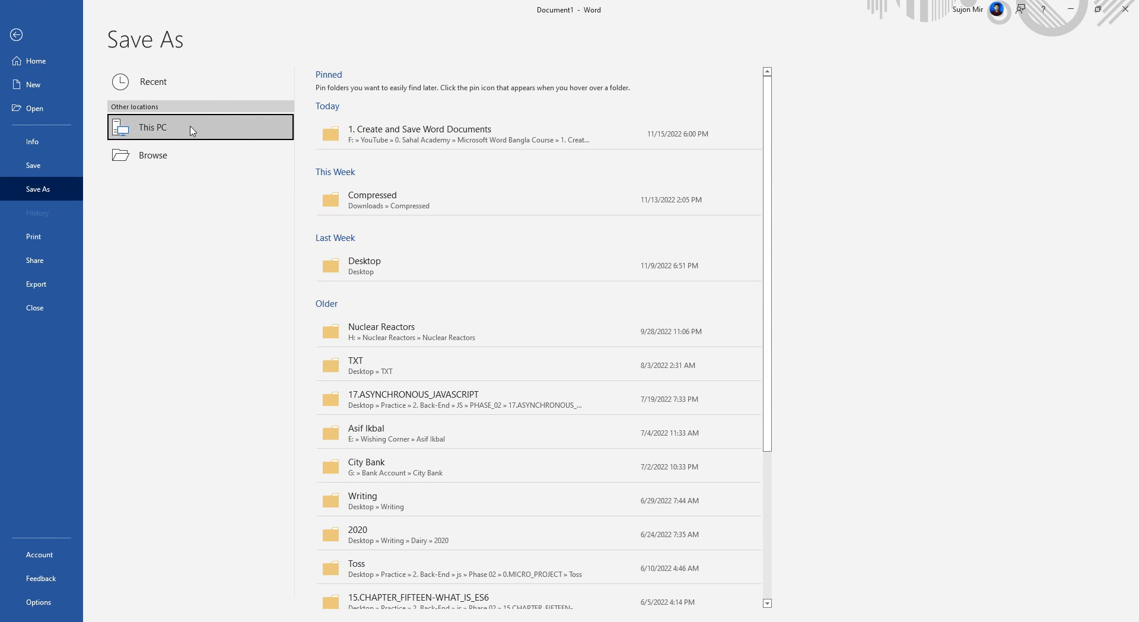
click(169, 157)
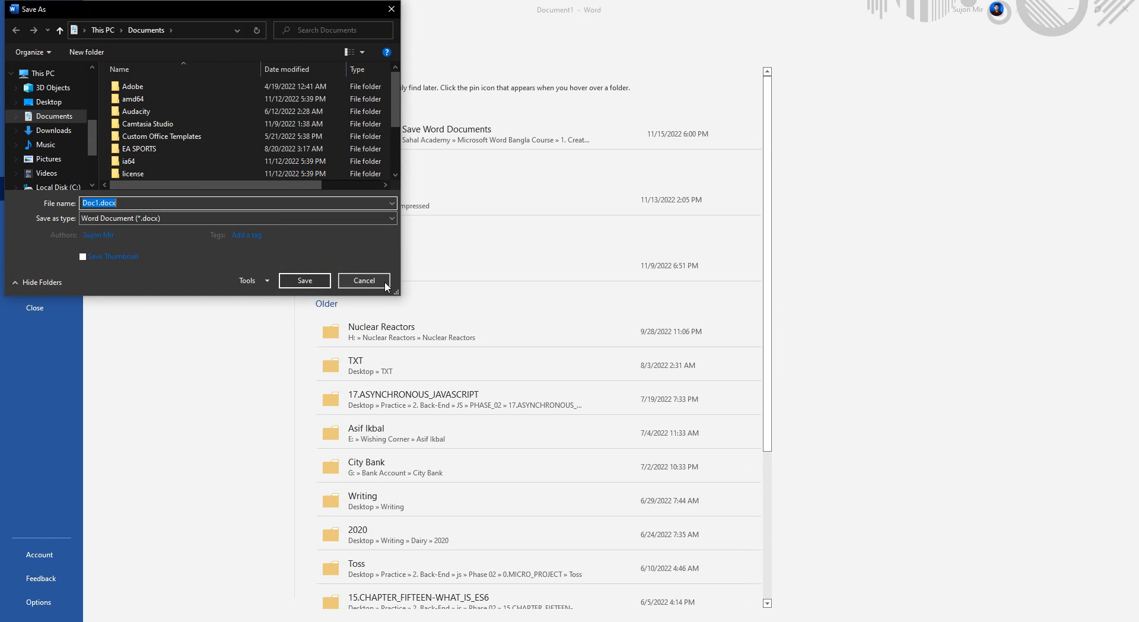
click(363, 281)
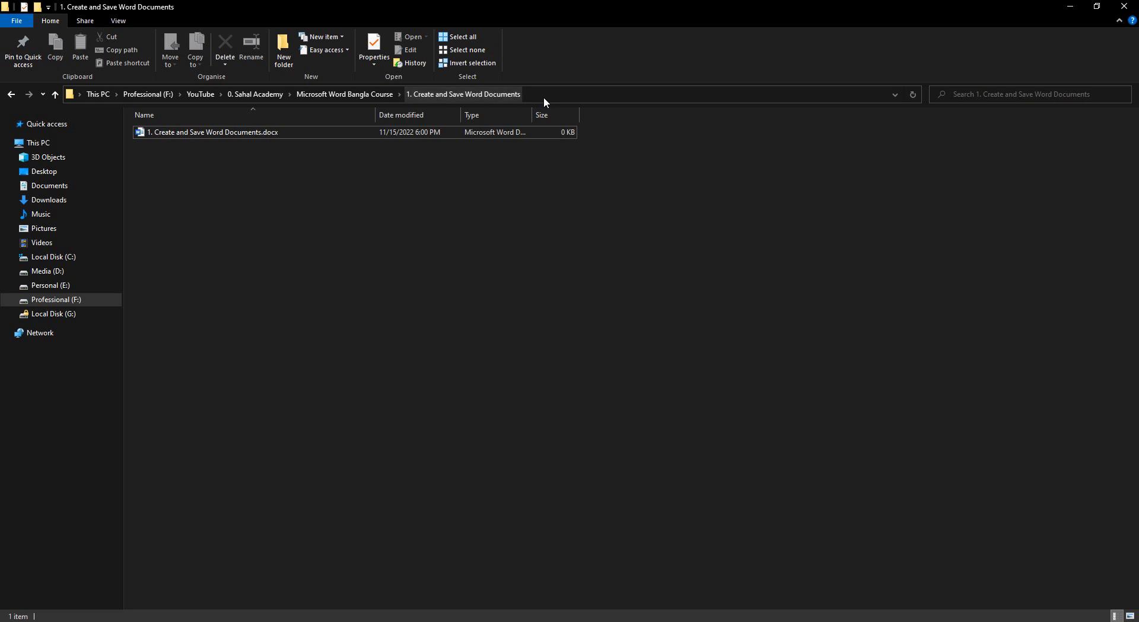
In File Explorer, copy the full path of the "1. Create and Save Word Documents" folder.
click(546, 98)
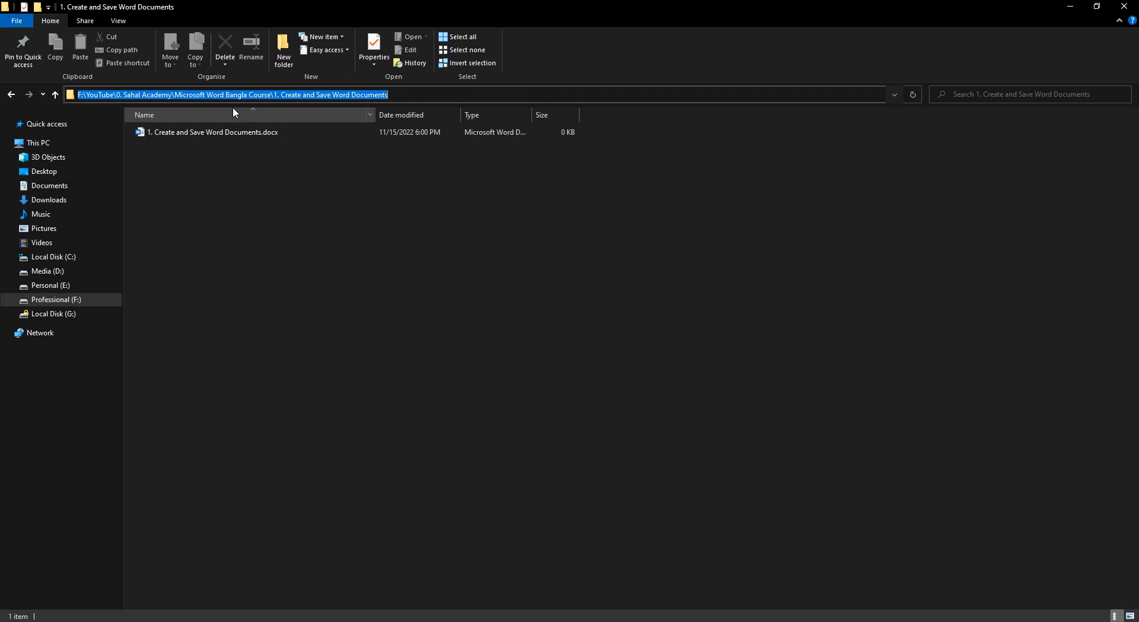
click(332, 278)
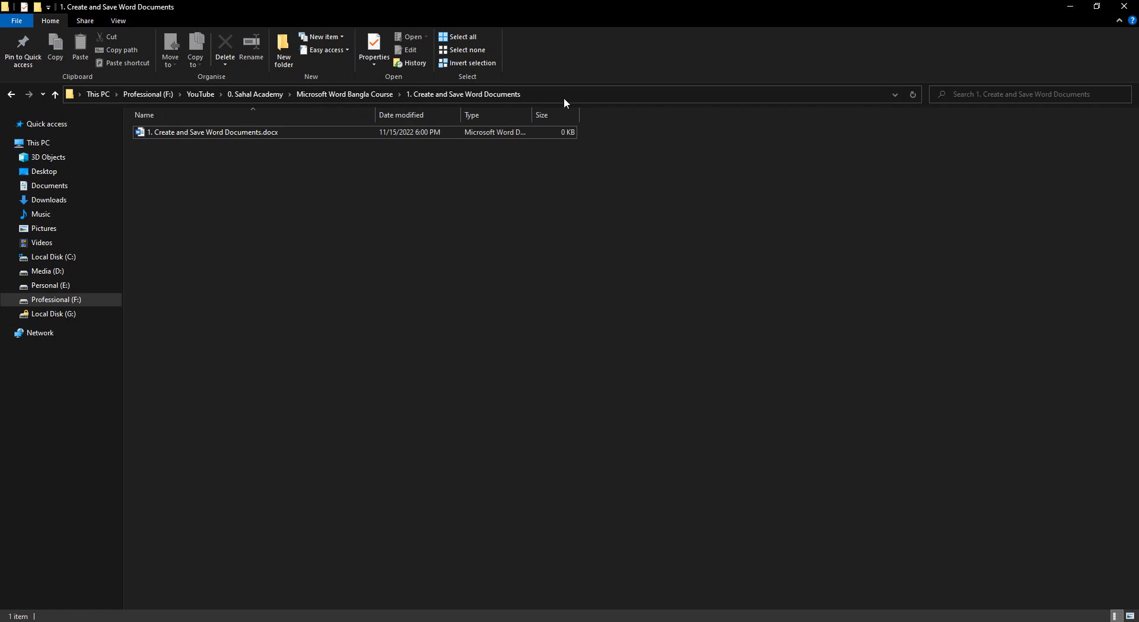
click(527, 94)
click(423, 268)
click(589, 95)
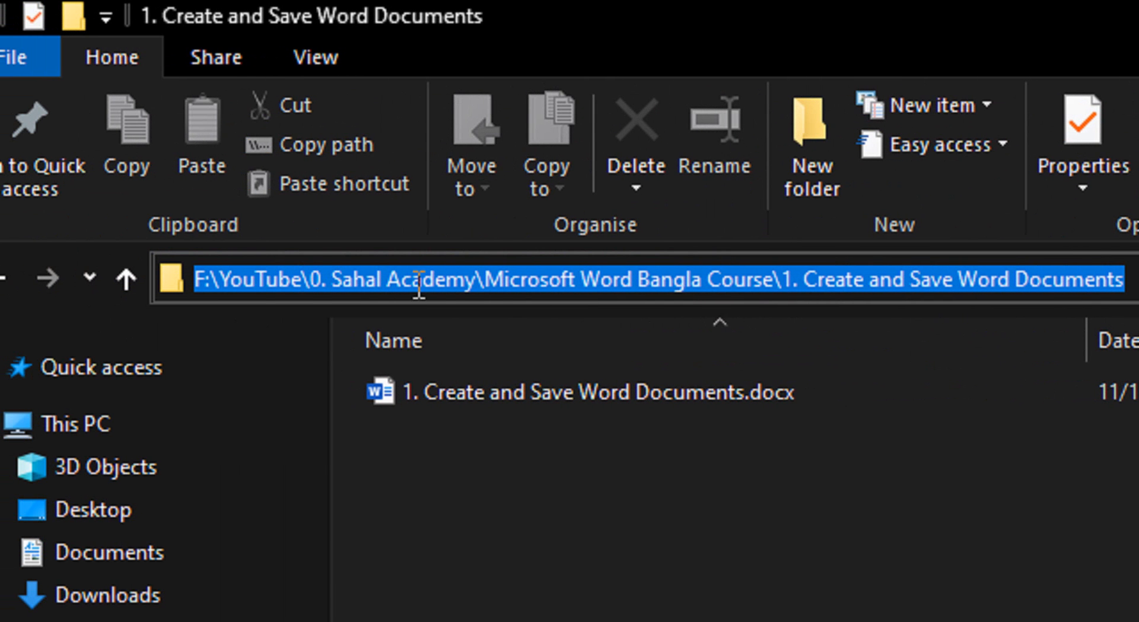
click(499, 280)
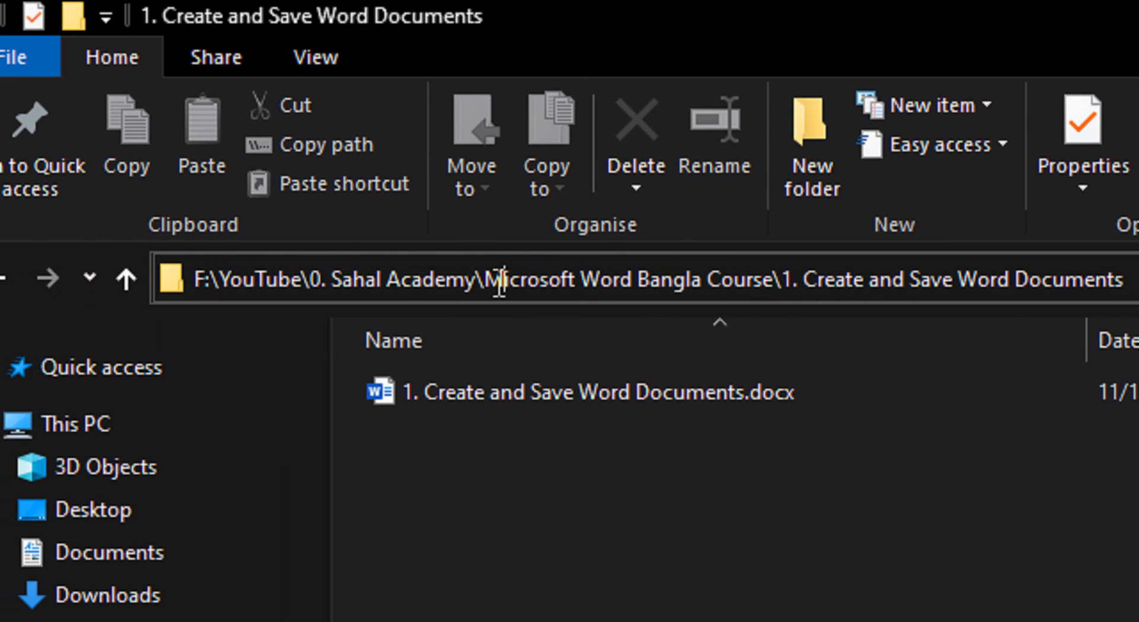
key(ctrl+a)
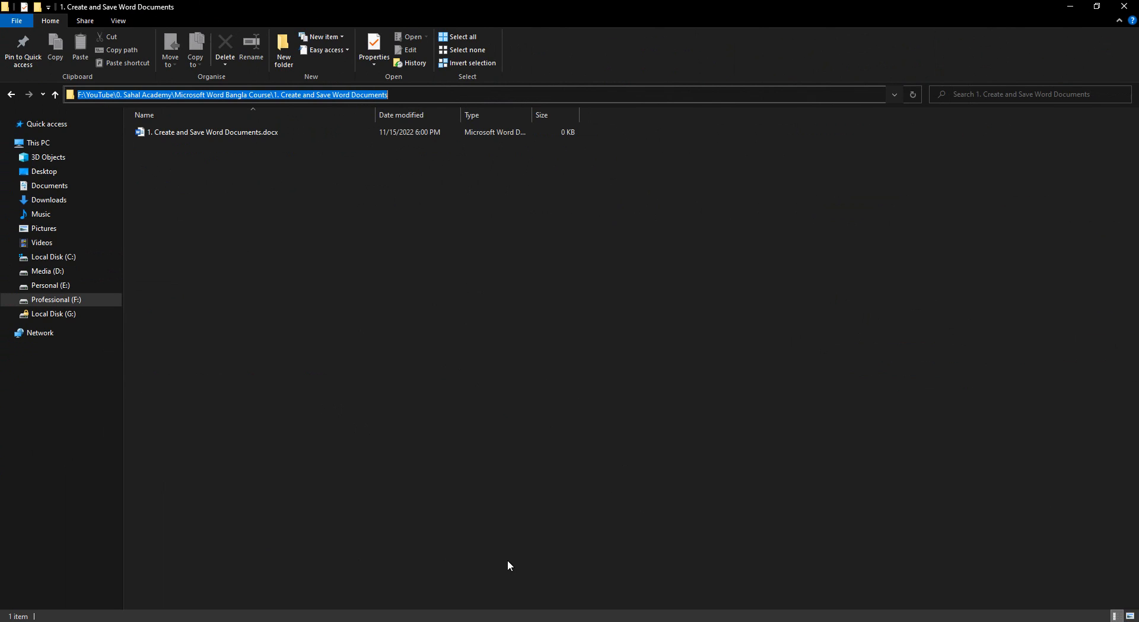
Switch back to Word and browse the save location to the copied path of the "1. Create and Save Word Documents" folder.
click(777, 620)
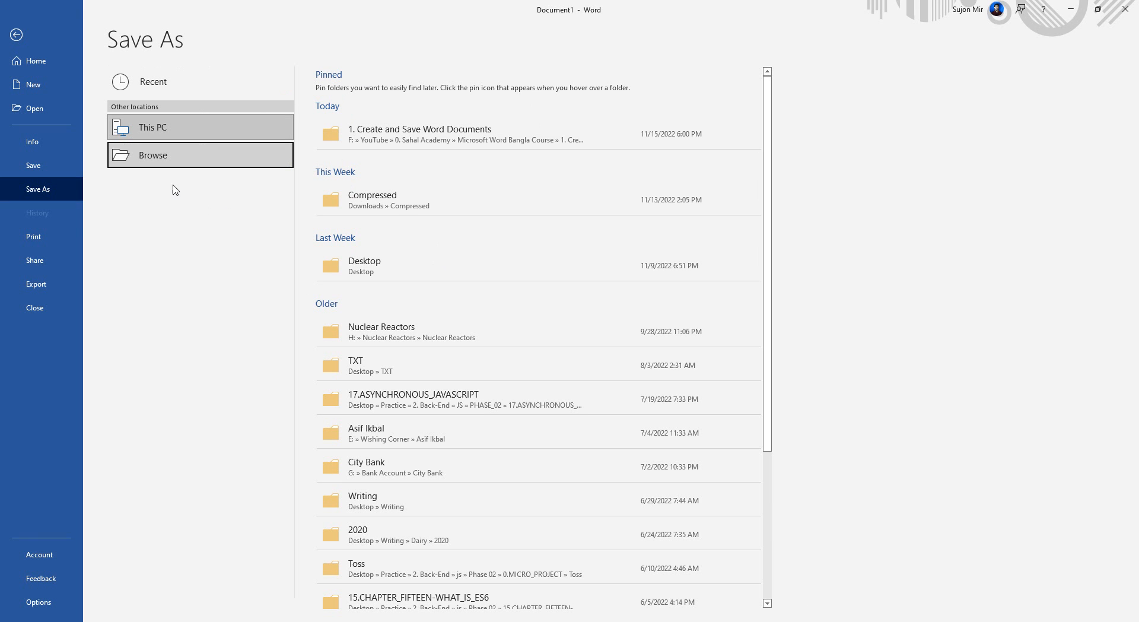
click(193, 156)
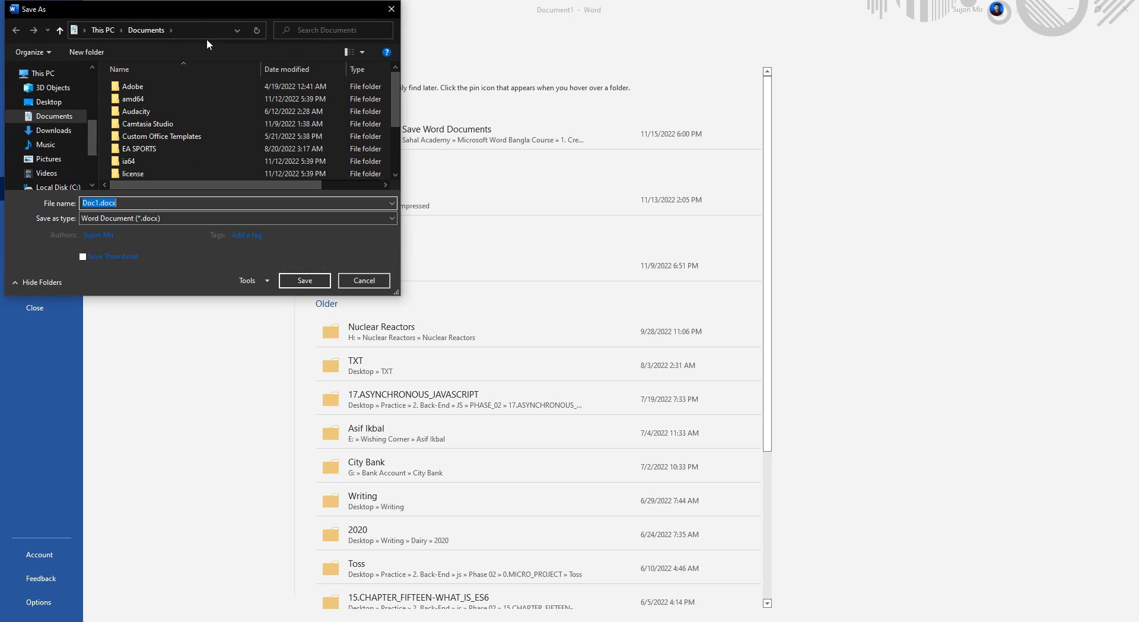
click(194, 31)
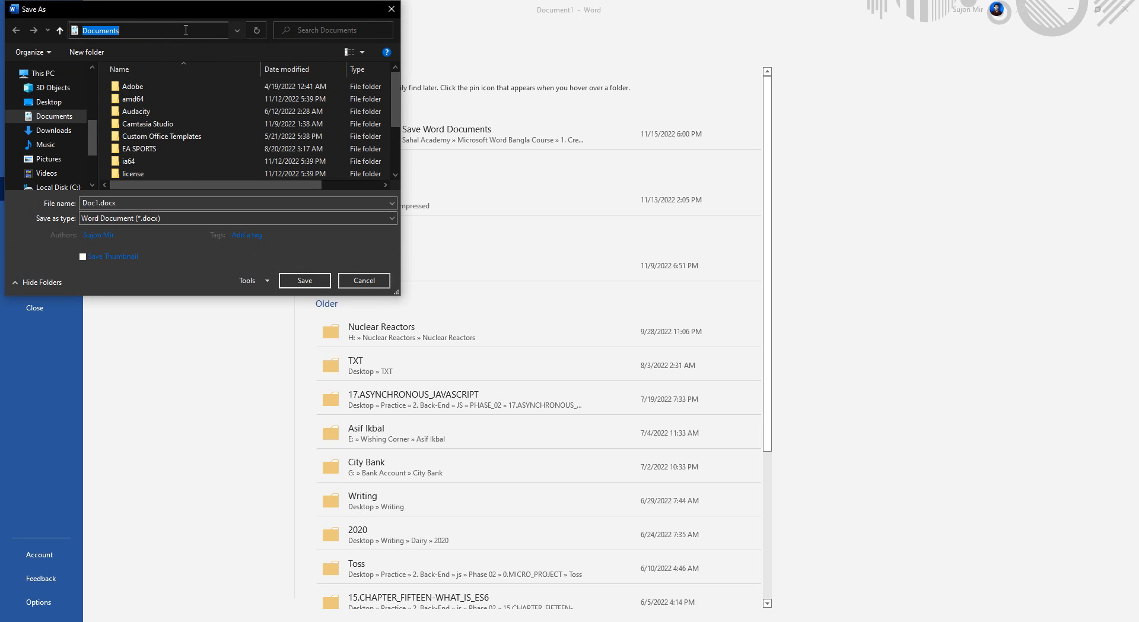
key(ctrl+v)
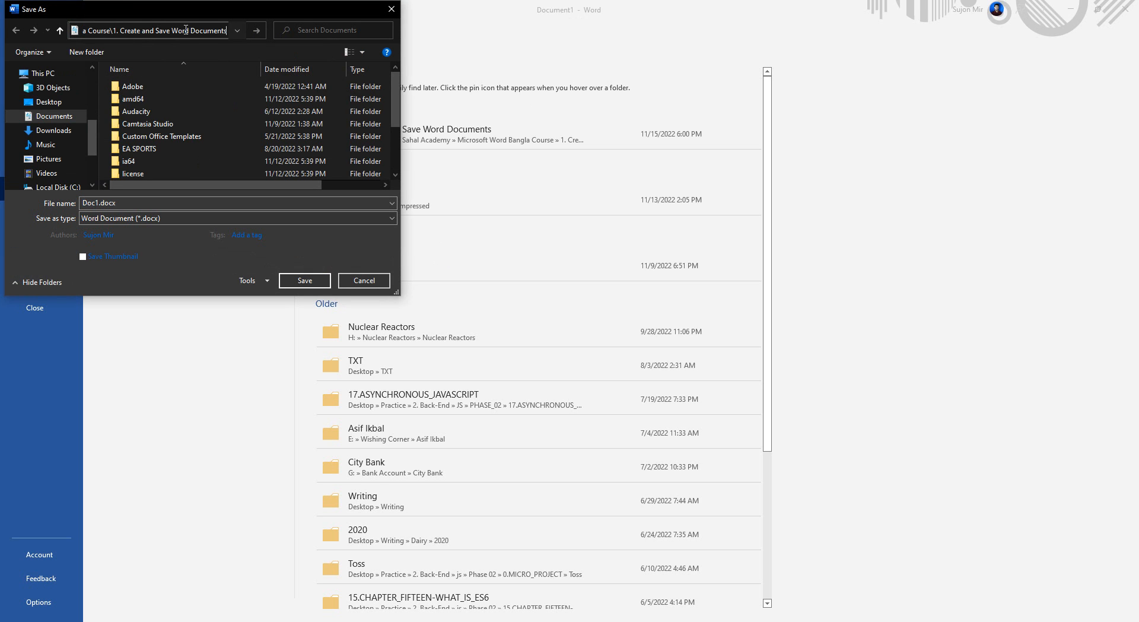
key(Return)
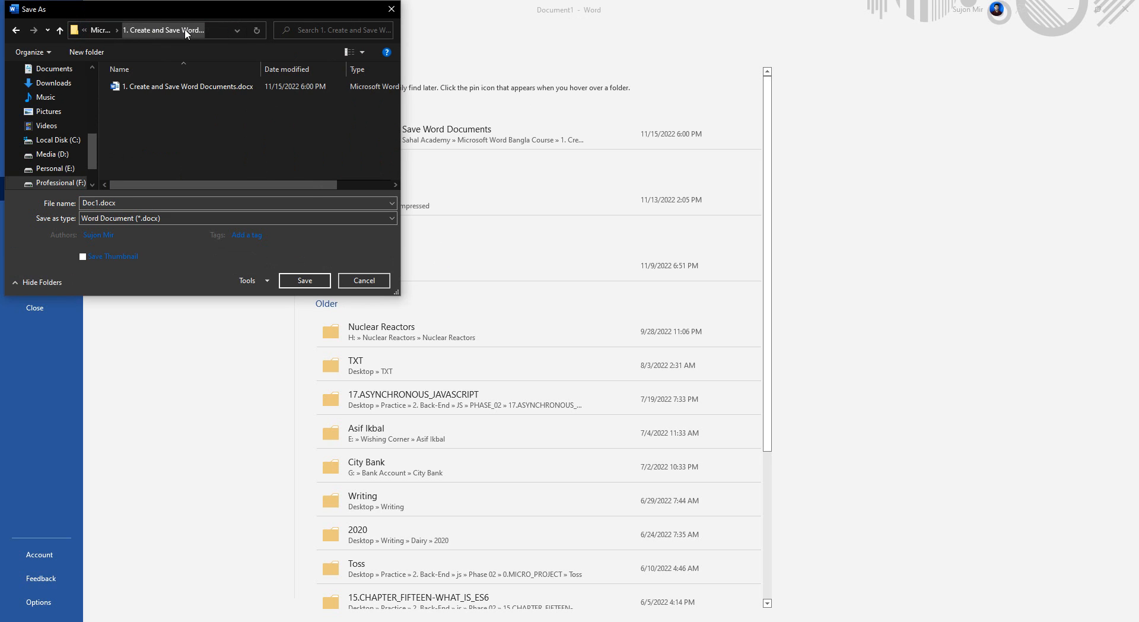
Save the document as Doc1.docx in Word Document format and dismiss the notification bar above the page.
click(140, 204)
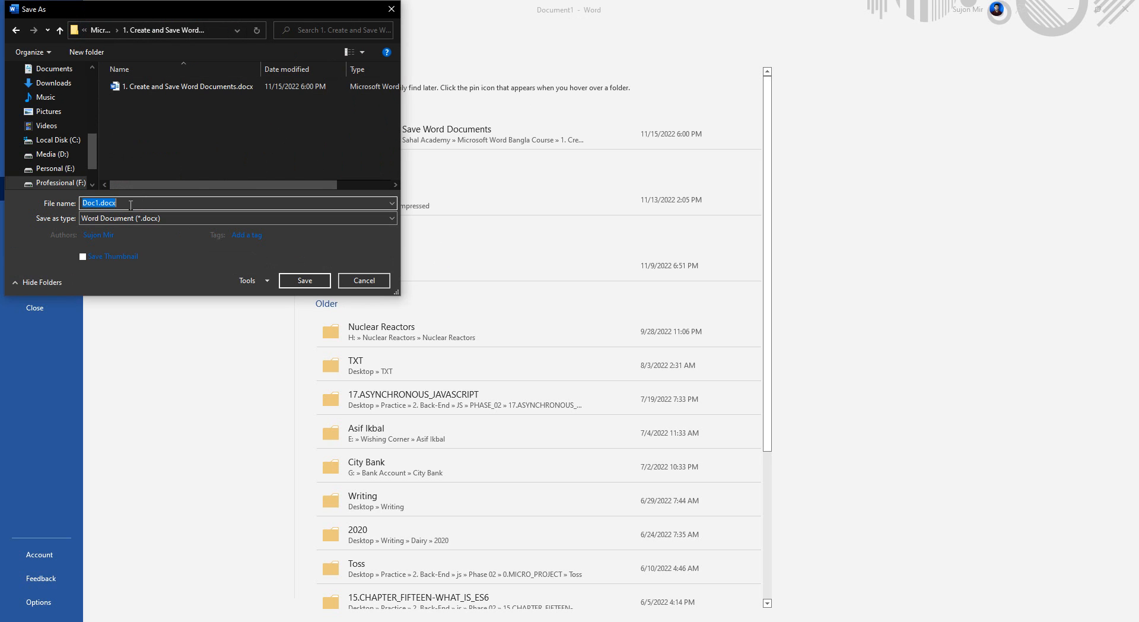
click(98, 203)
drag(98, 203, 48, 202)
click(137, 203)
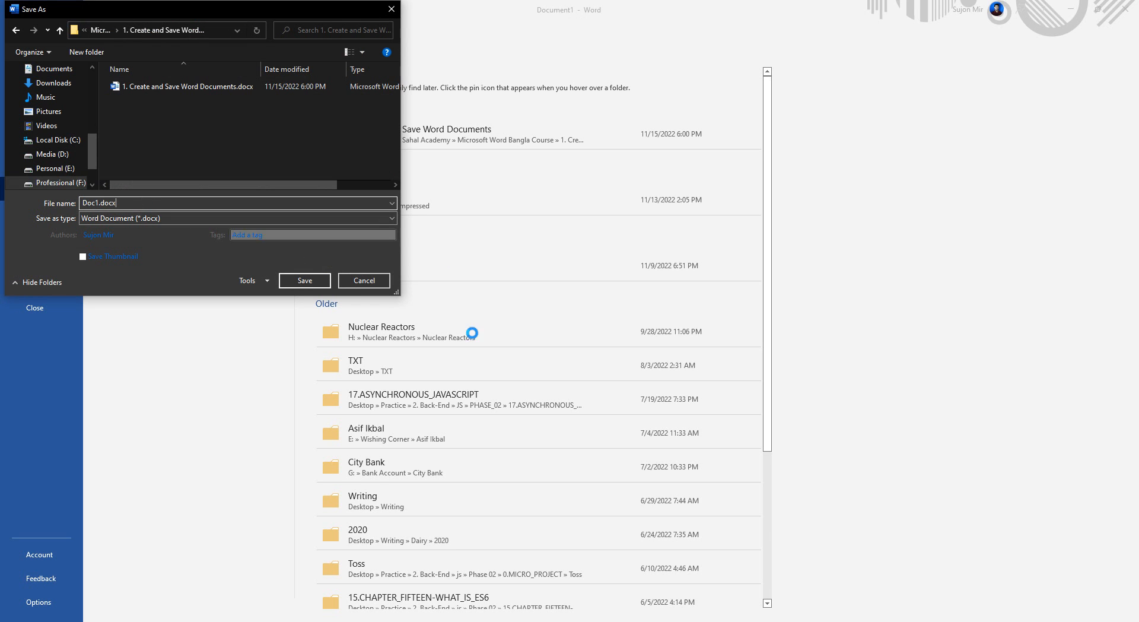
click(304, 280)
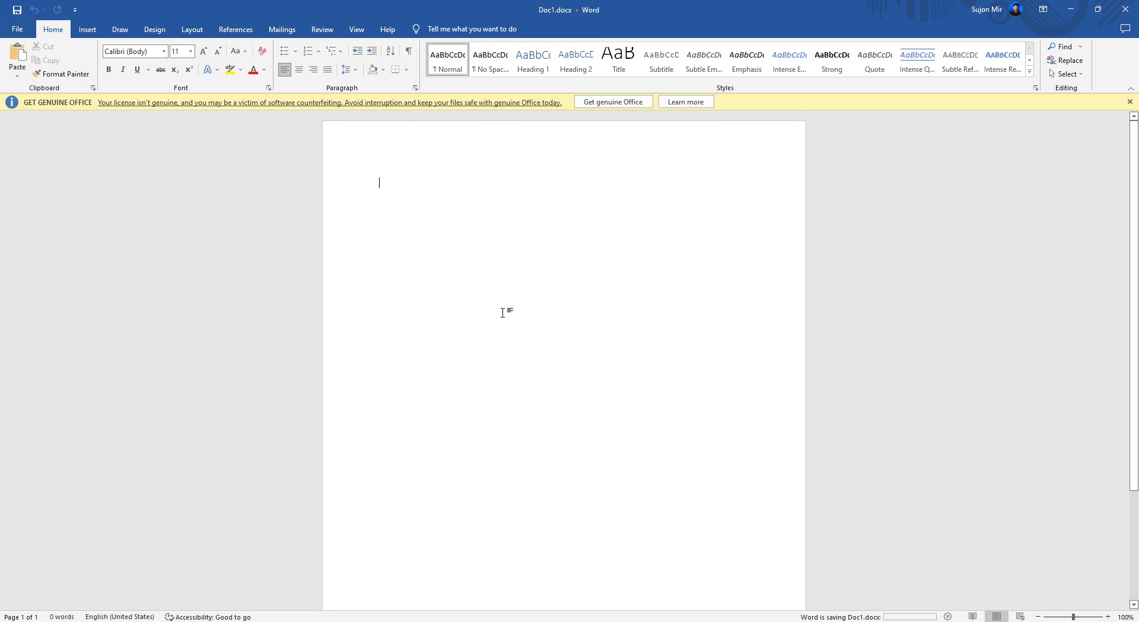
click(1129, 102)
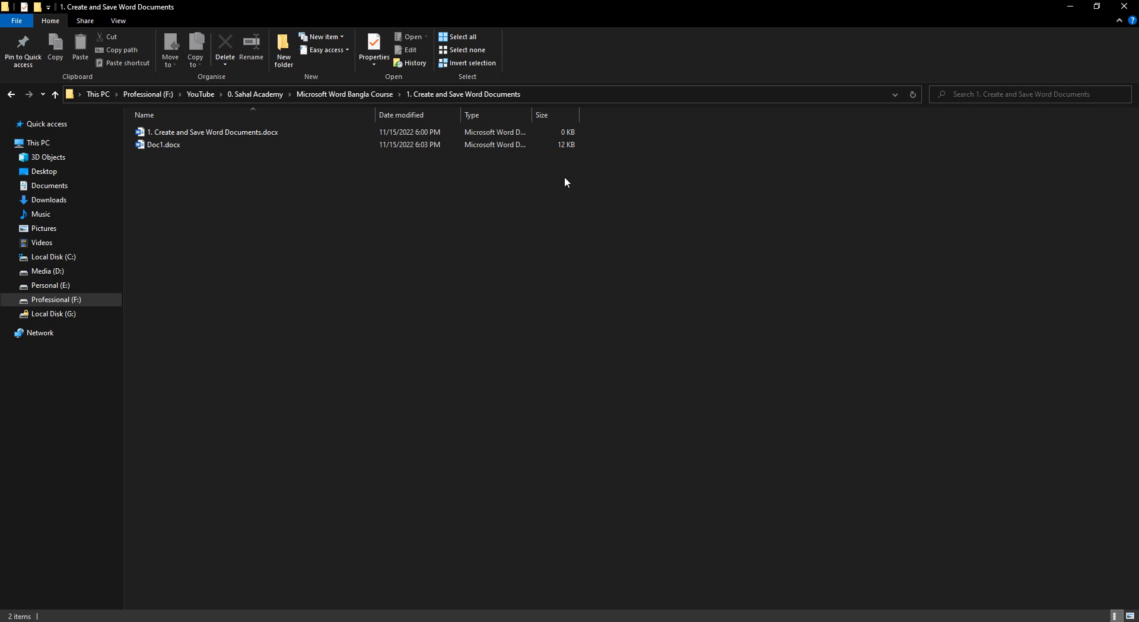
Check the saved Doc1.docx in the "1. Create and Save Word Documents" folder in File Explorer.
click(190, 148)
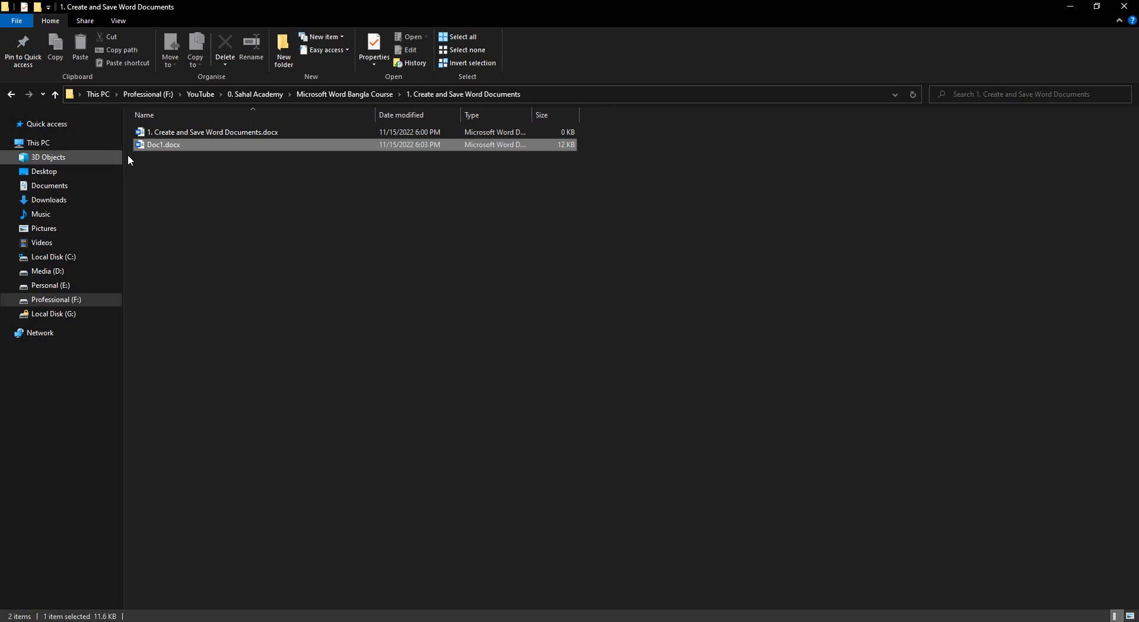
click(151, 147)
click(195, 276)
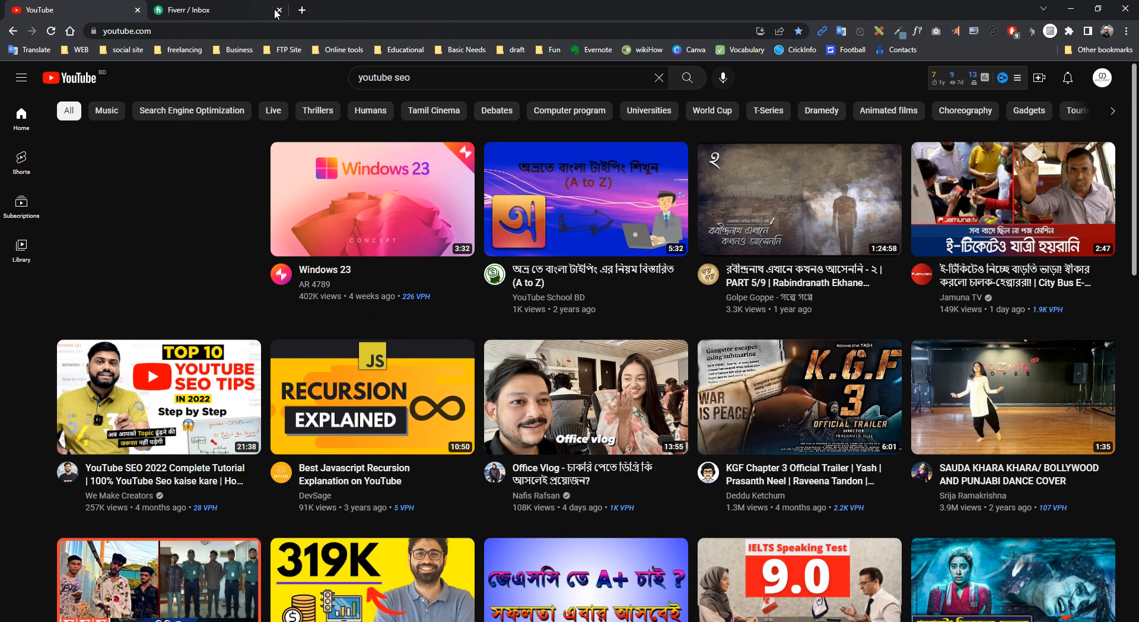
In a new browser tab, search for igetintopc.cpm and open the Software Categories page of iGet into PC.
click(298, 10)
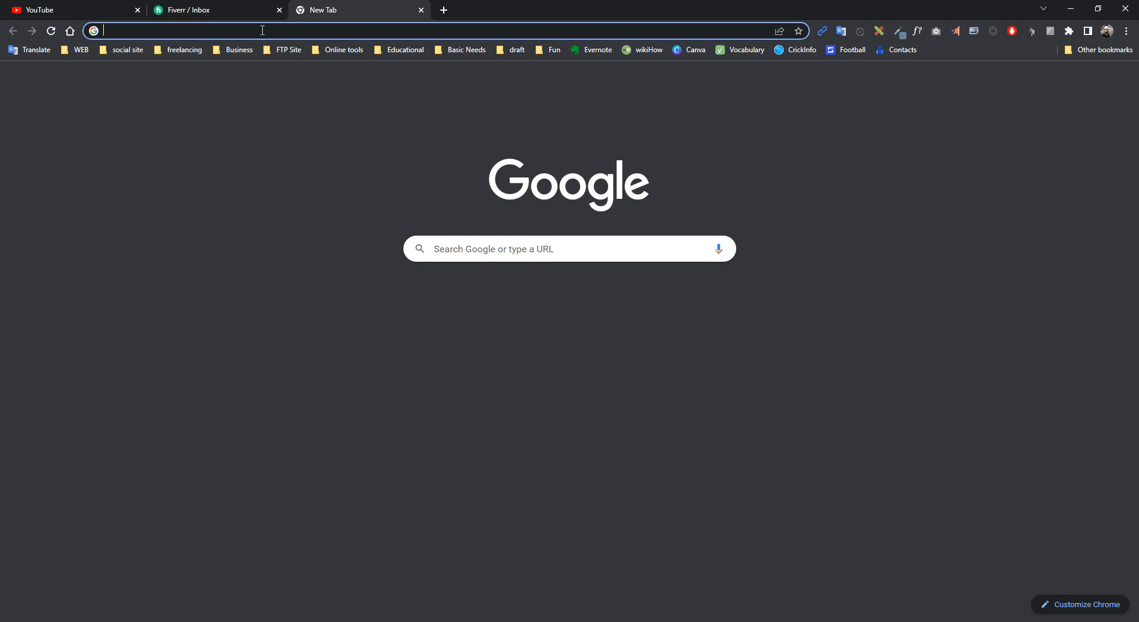
text(igetint)
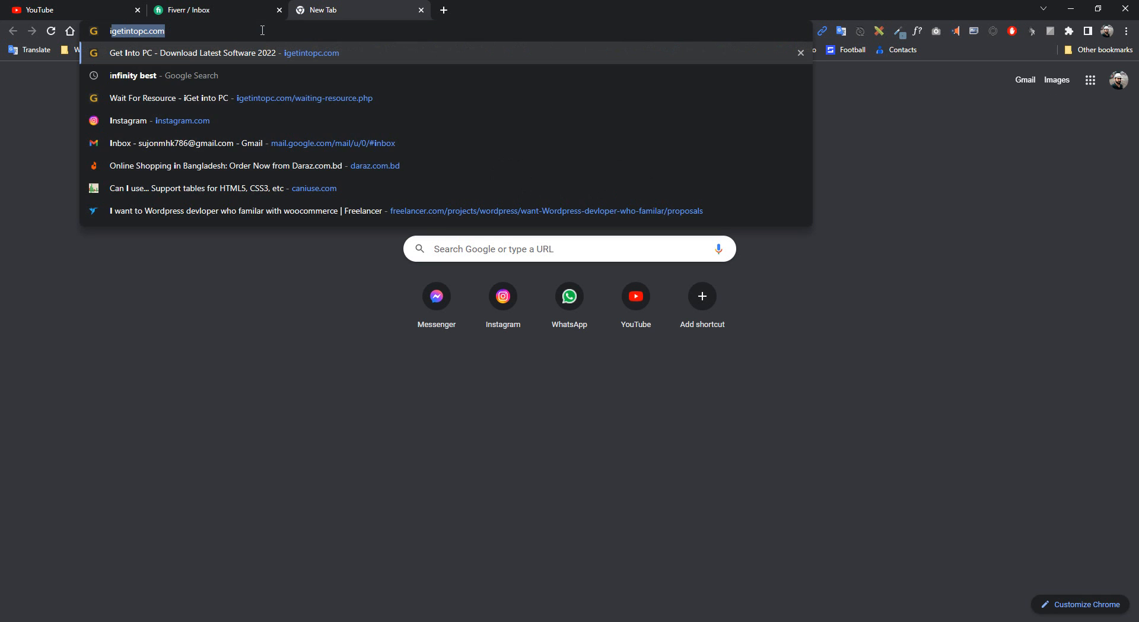
text(o)
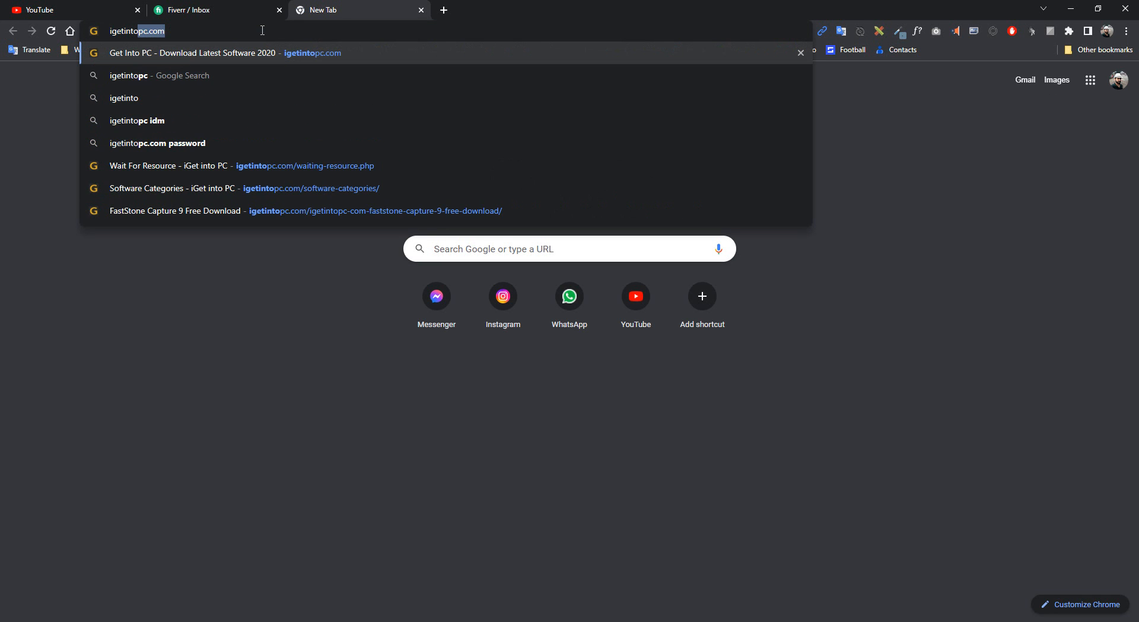
text(pc.cpm)
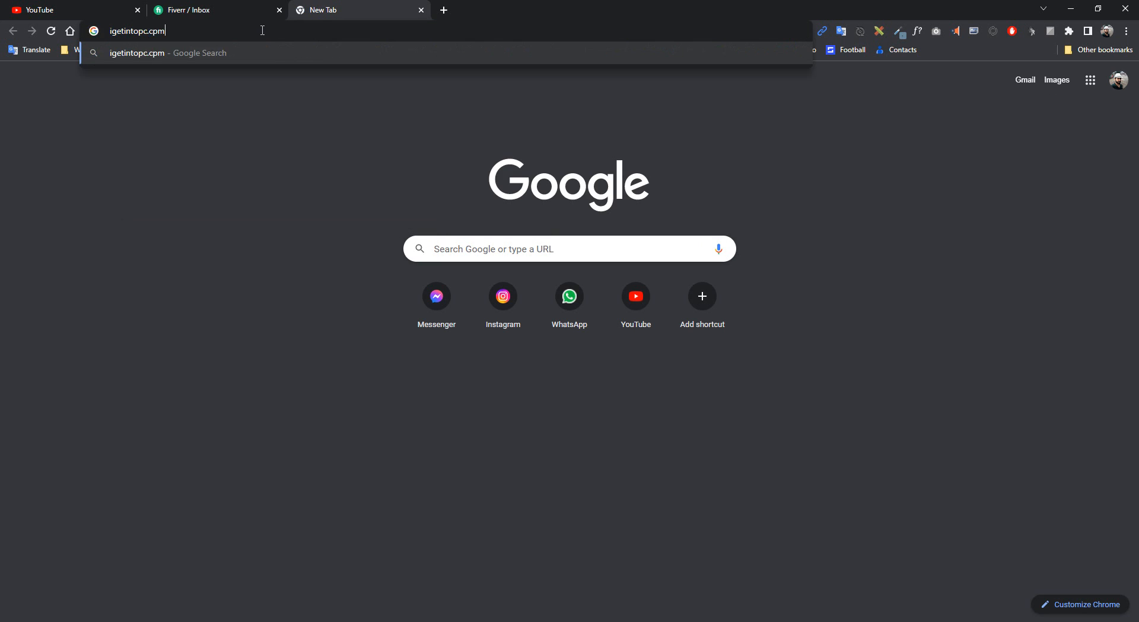
key(Return)
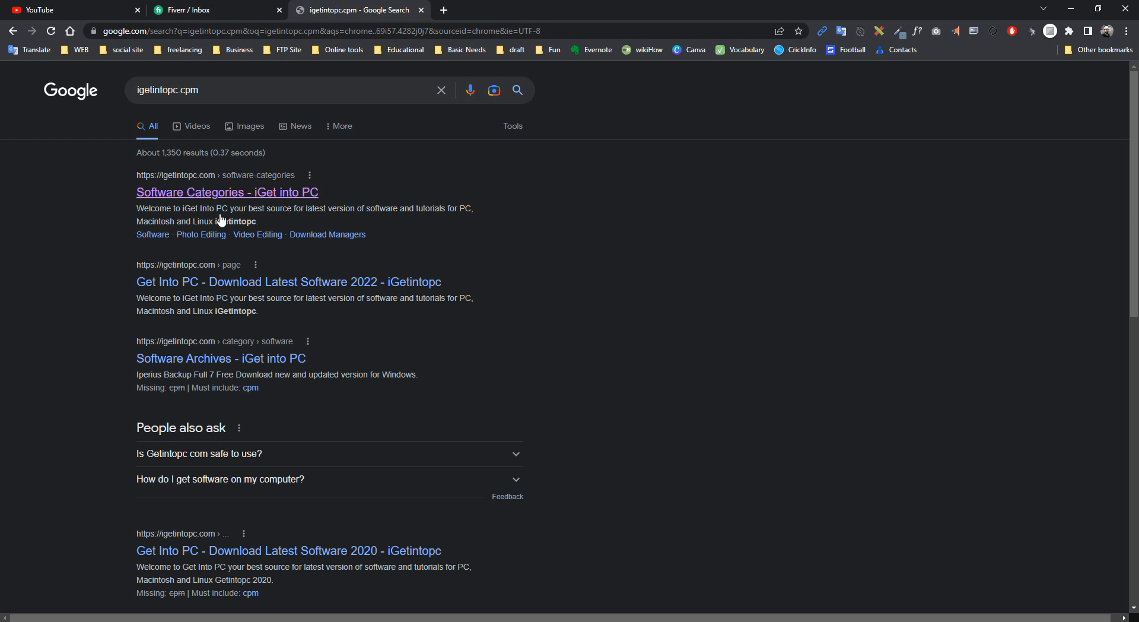
click(304, 195)
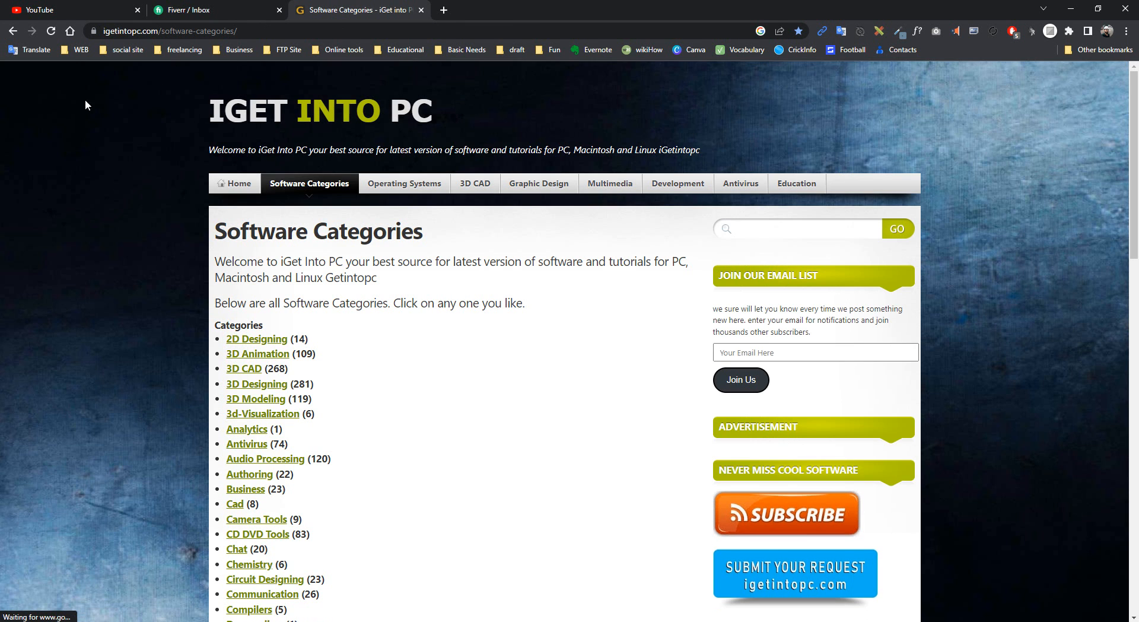
triple_click(399, 108)
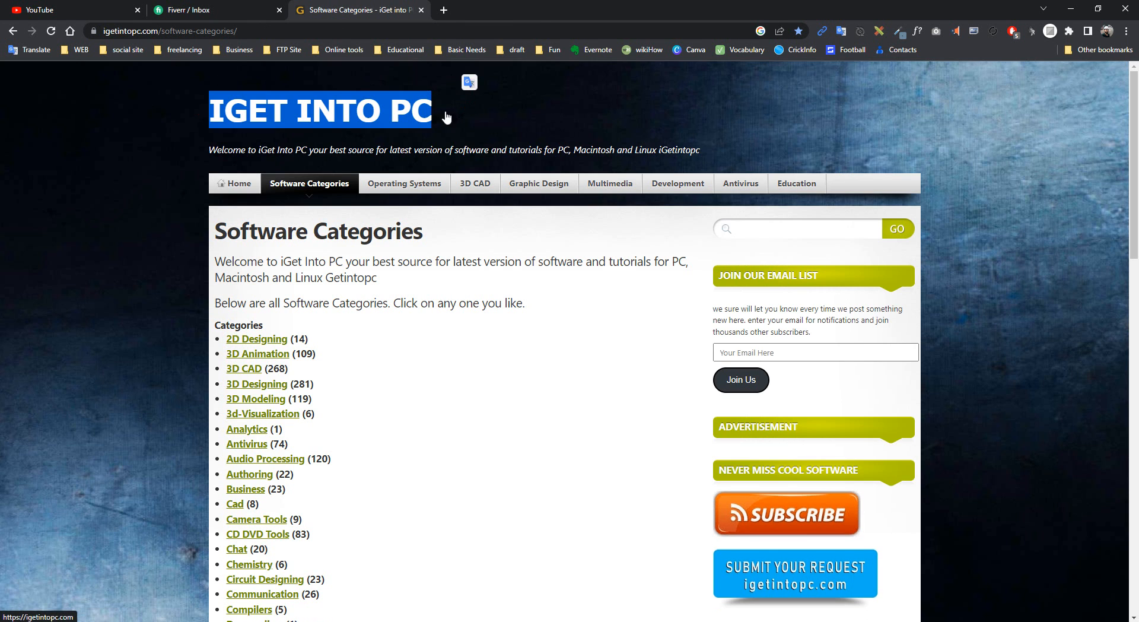
click(1011, 285)
Search the iGet into PC site for "ms office 2019" and look through the first page of results.
click(754, 229)
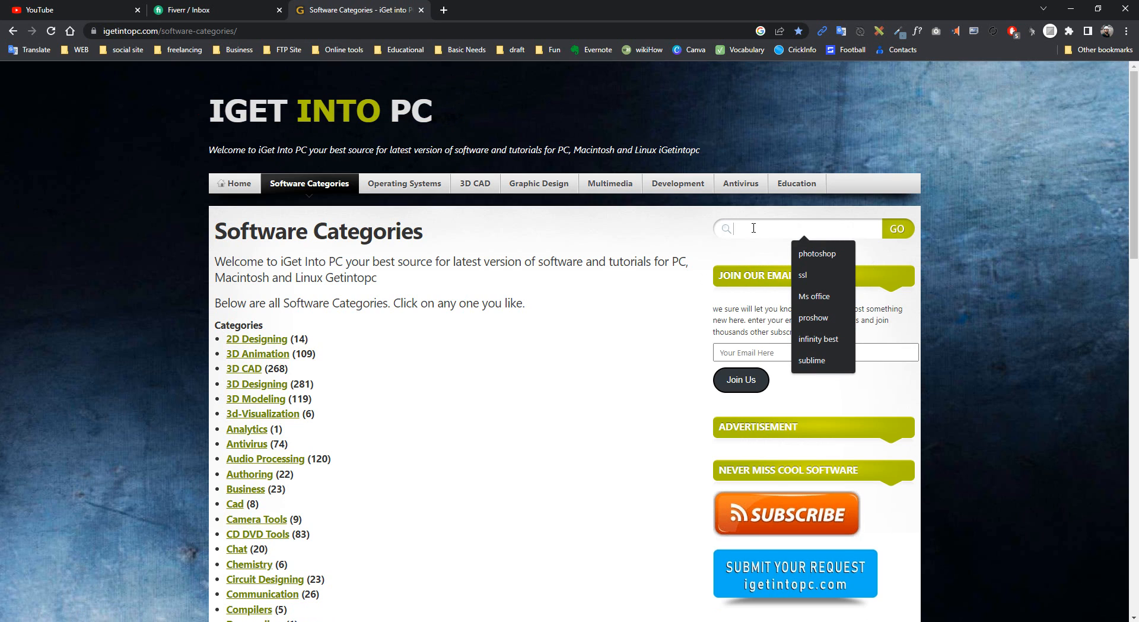
text(ms)
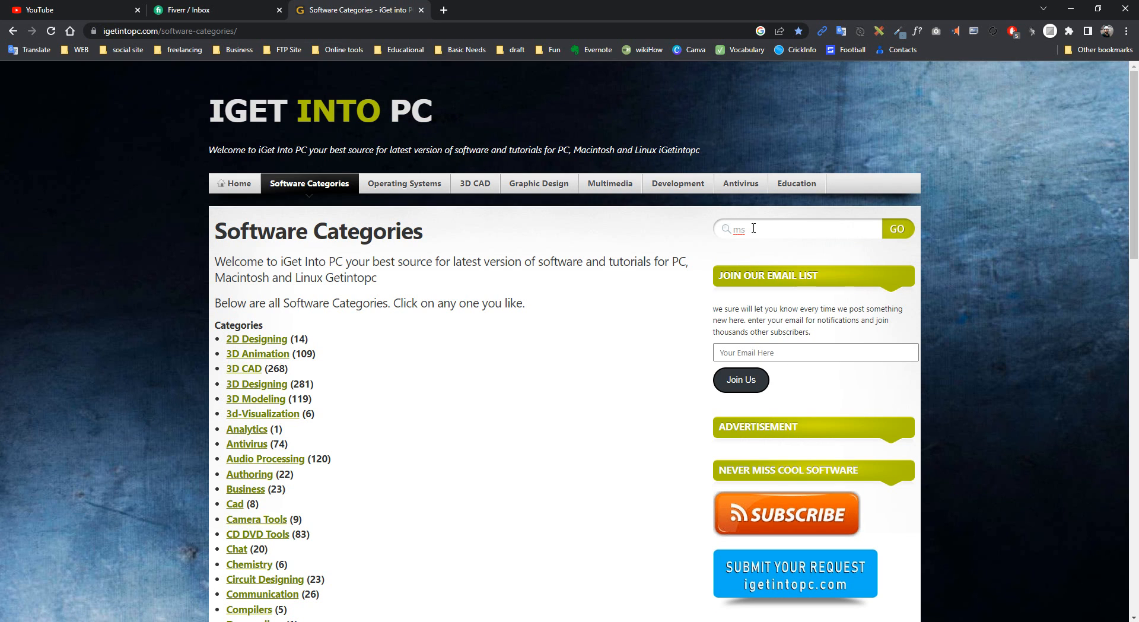
text( office 2019)
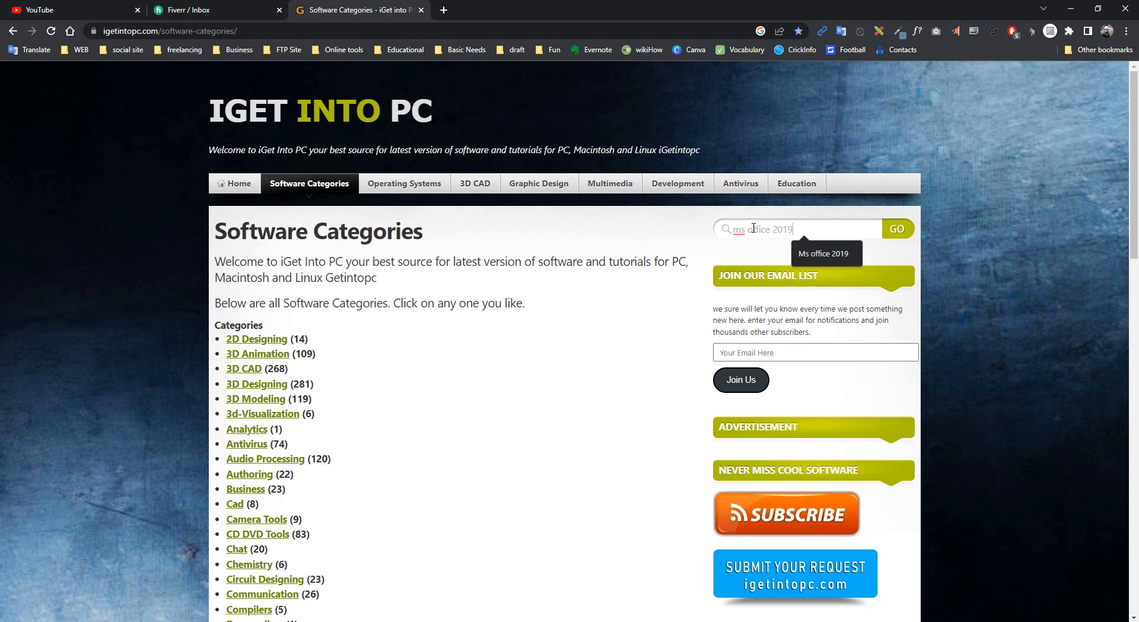
key(Return)
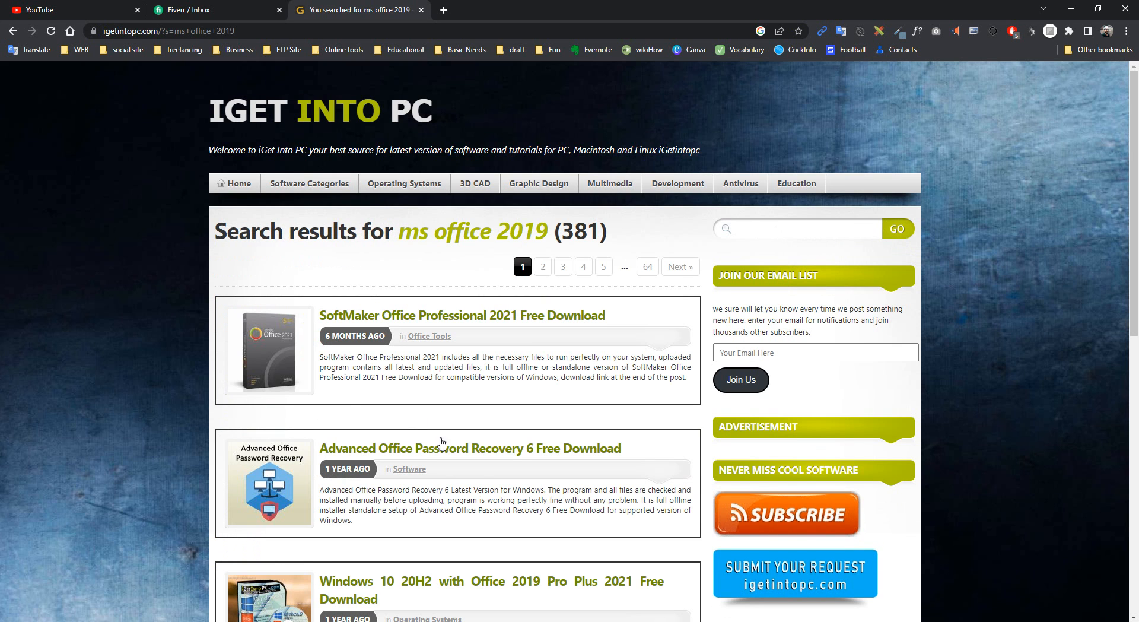
scroll(482, 427, down, 6)
scroll(483, 424, up, 1)
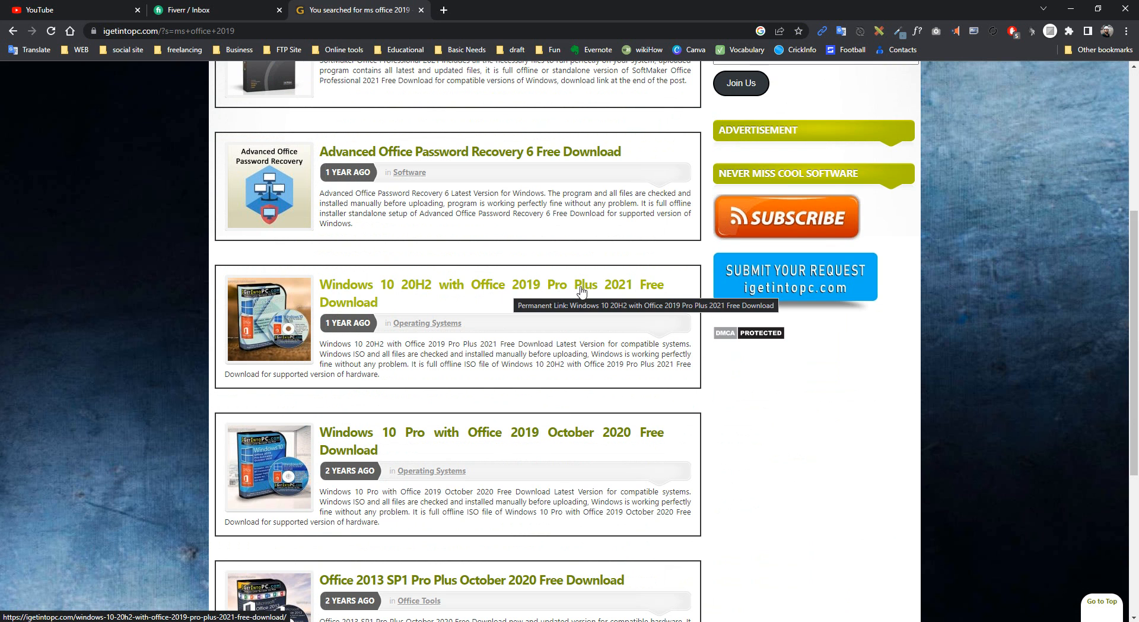
scroll(536, 449, down, 4)
scroll(536, 450, down, 1)
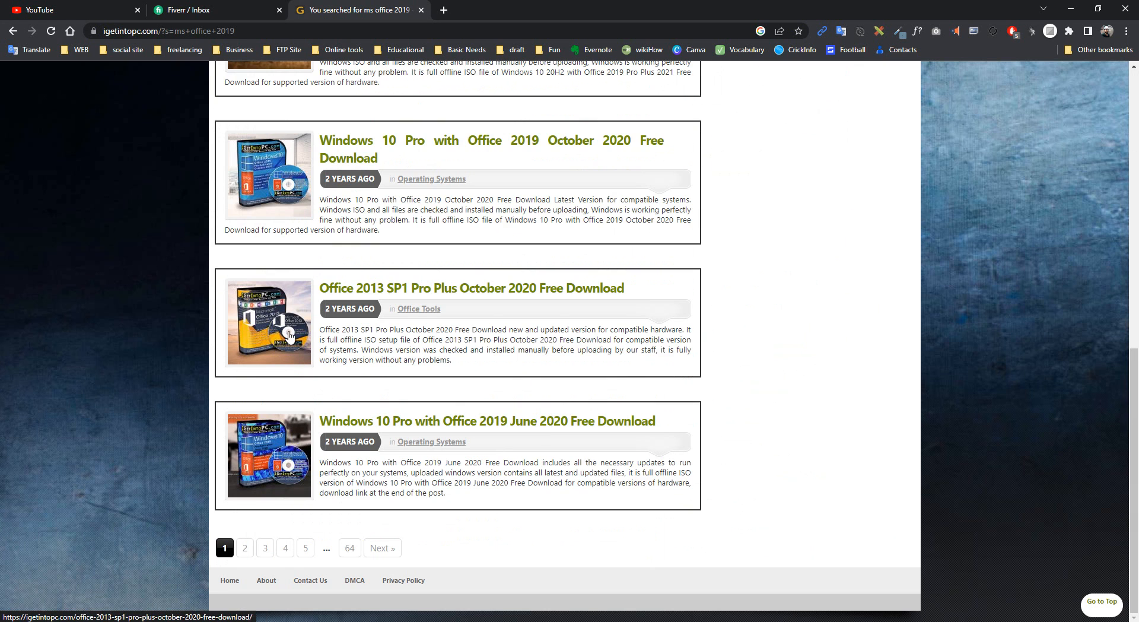
Search the iGet into PC site for "microsoft office" instead.
scroll(747, 236, up, 10)
click(748, 235)
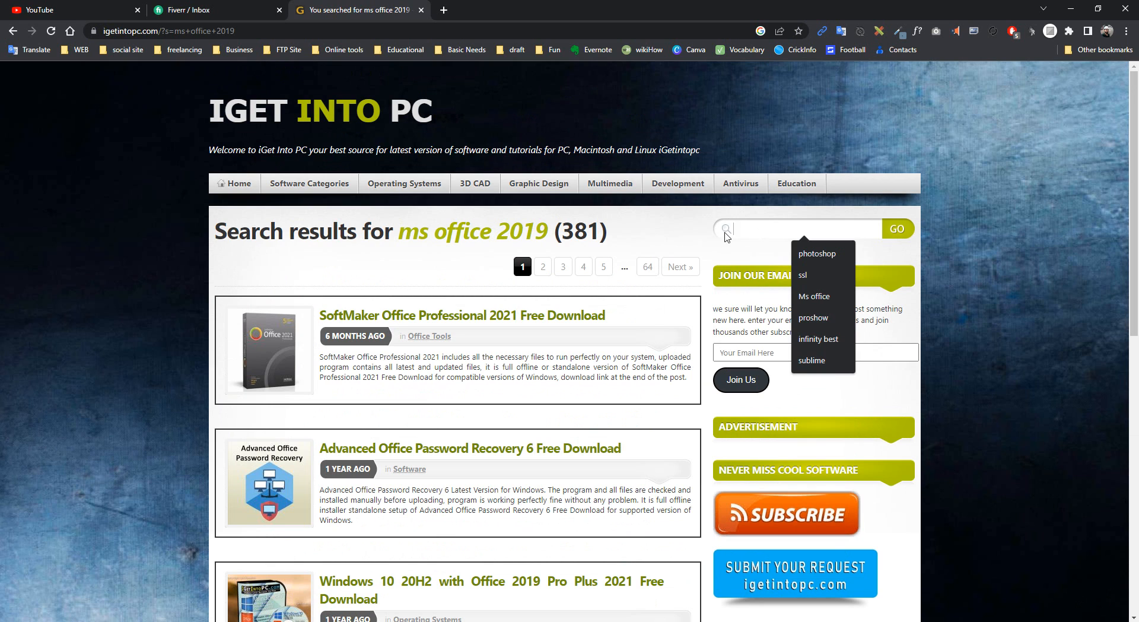
text(micro)
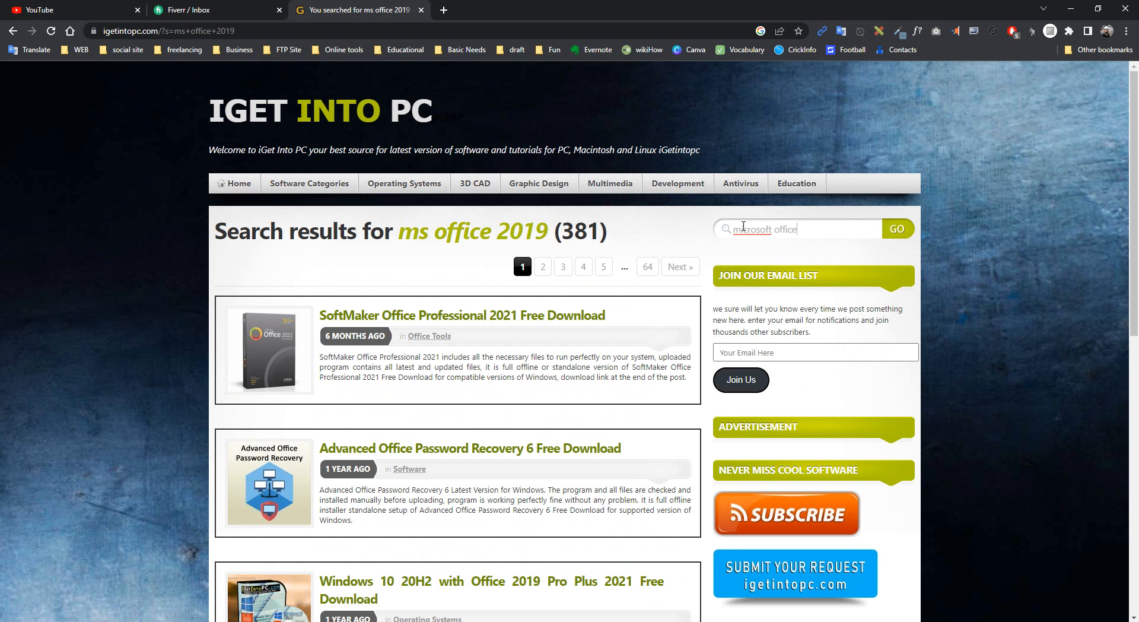
text(soft office)
key(Return)
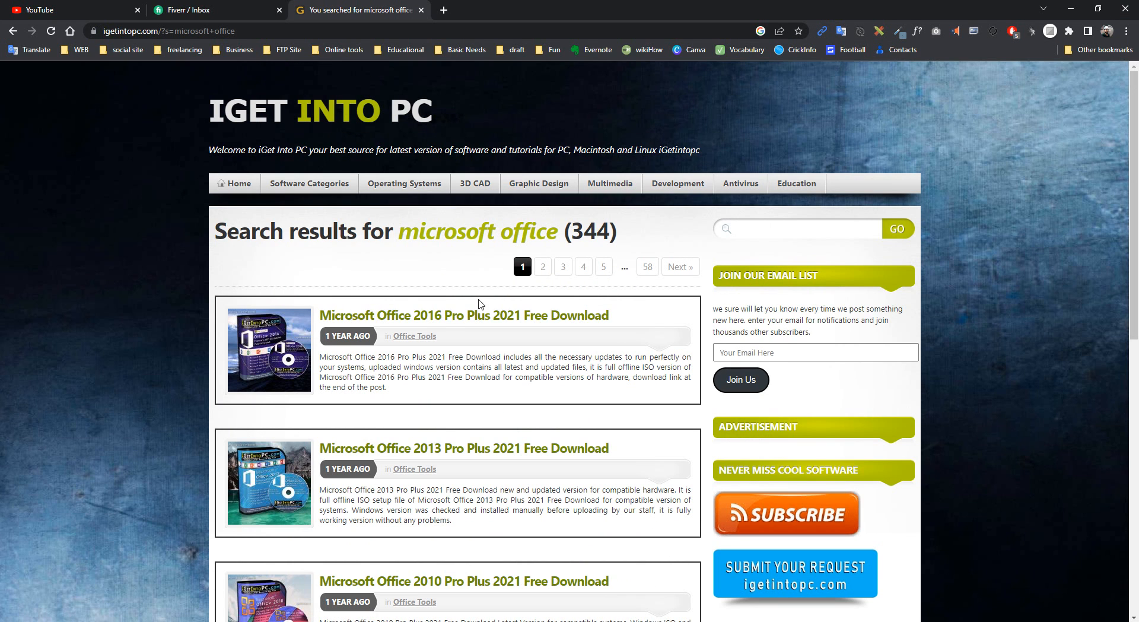
Look through the Microsoft Office versions on the first results page for the 2019 Professional Plus download.
scroll(411, 419, down, 3)
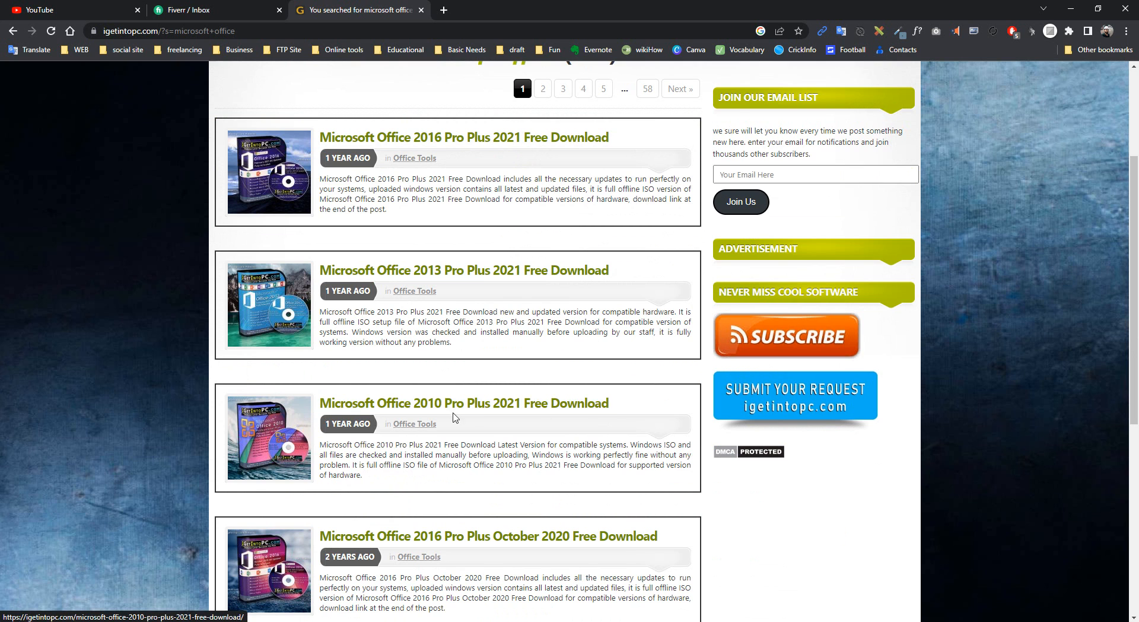
scroll(431, 409, up, 2)
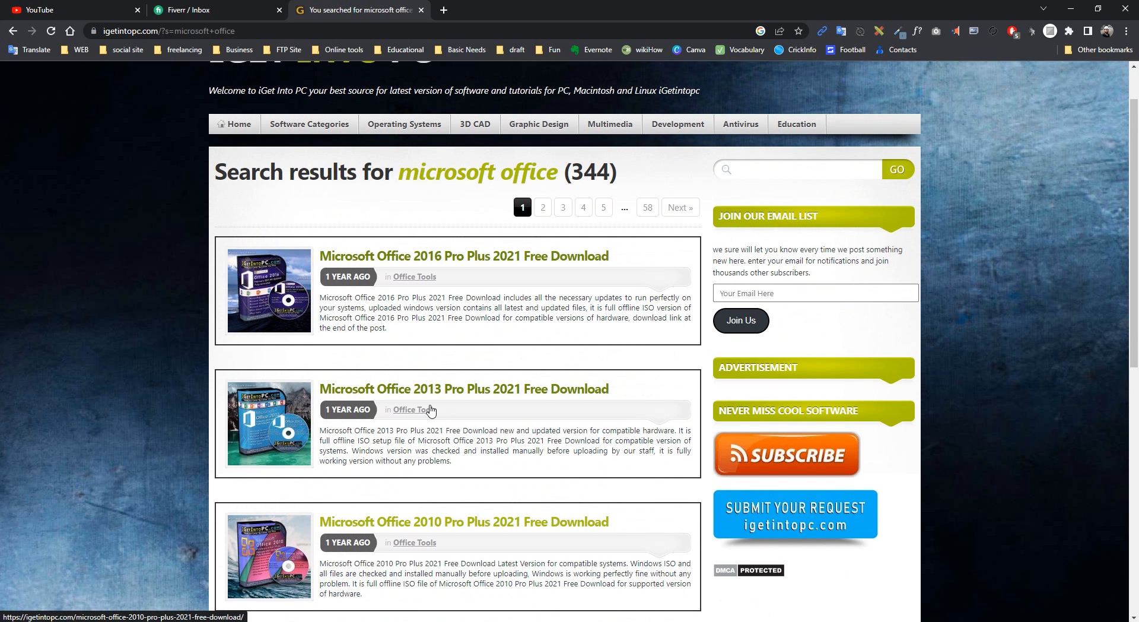
scroll(485, 446, down, 9)
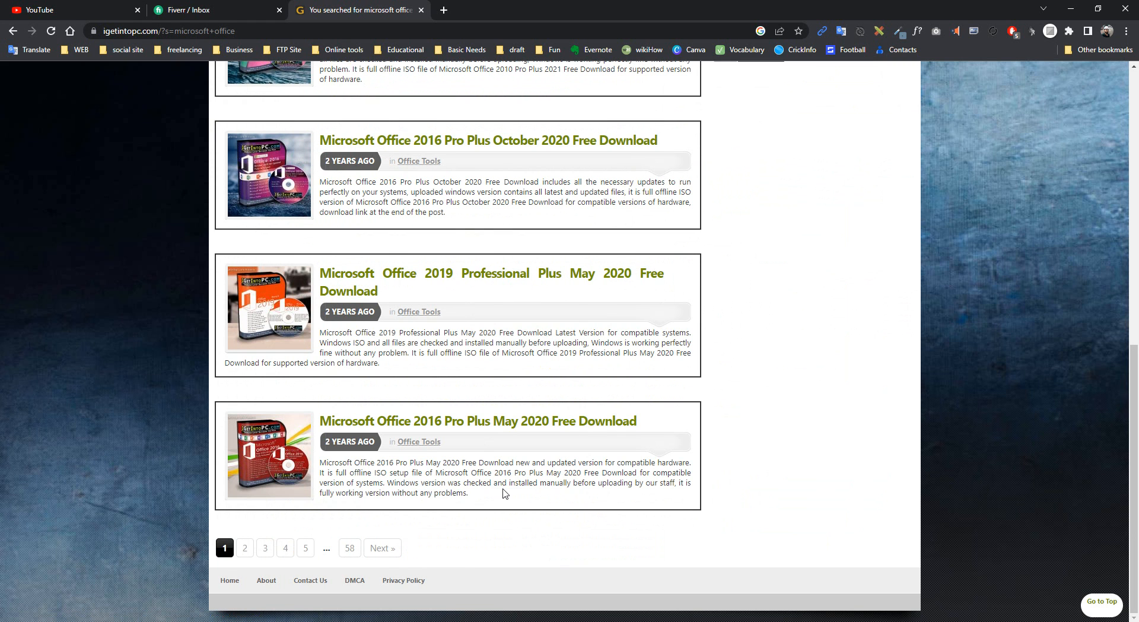
scroll(505, 493, up, 11)
scroll(504, 494, down, 7)
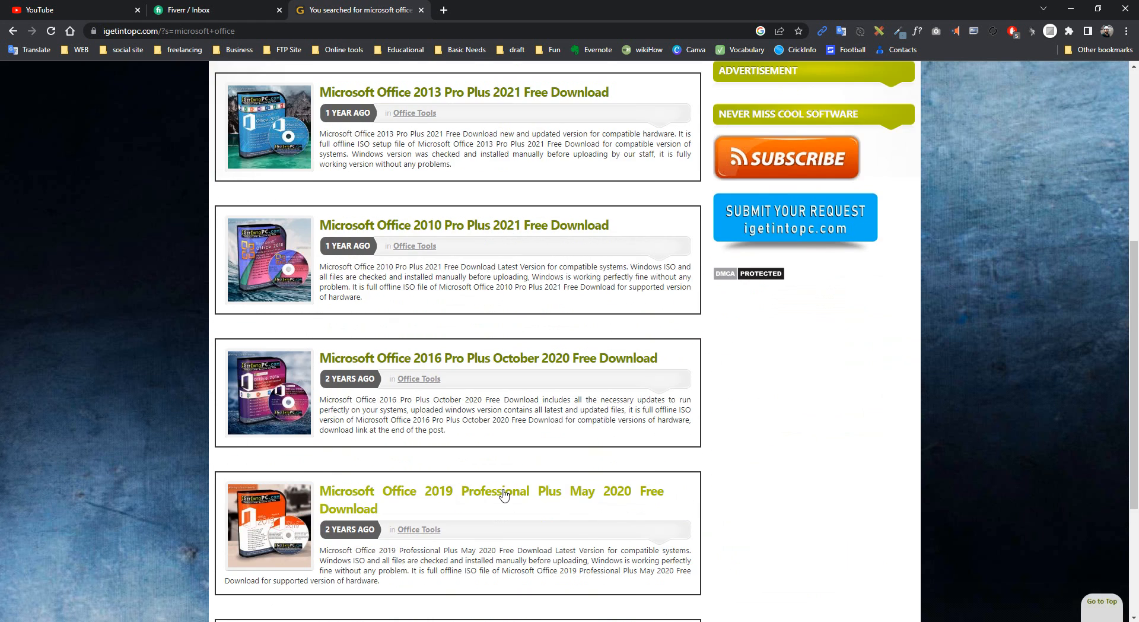
scroll(504, 495, down, 4)
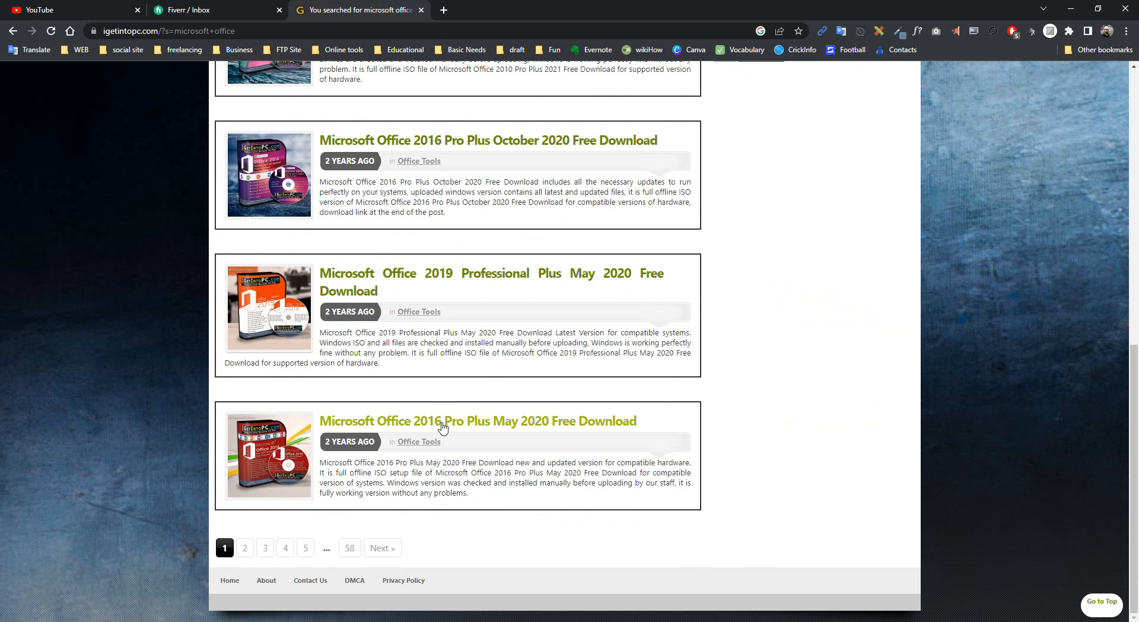
scroll(442, 425, up, 5)
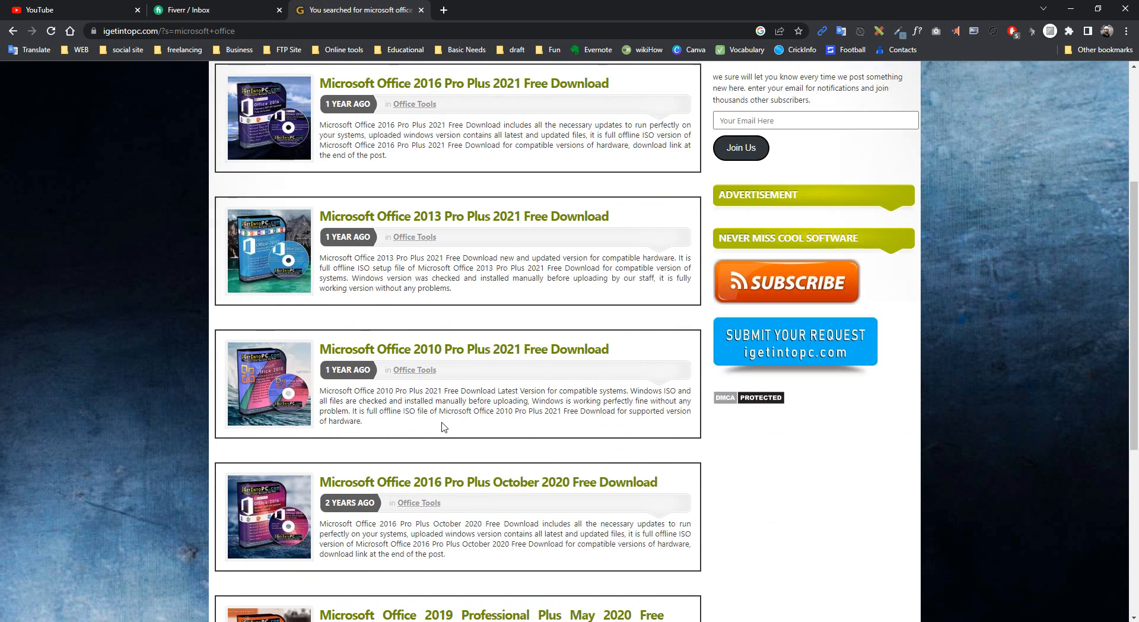
scroll(442, 425, down, 4)
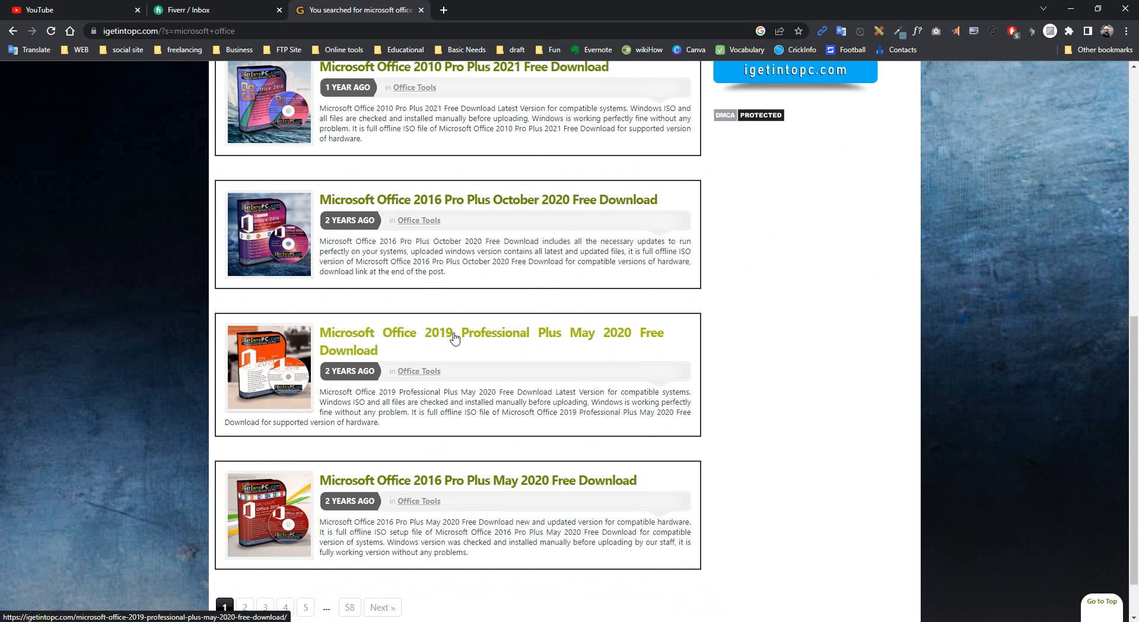